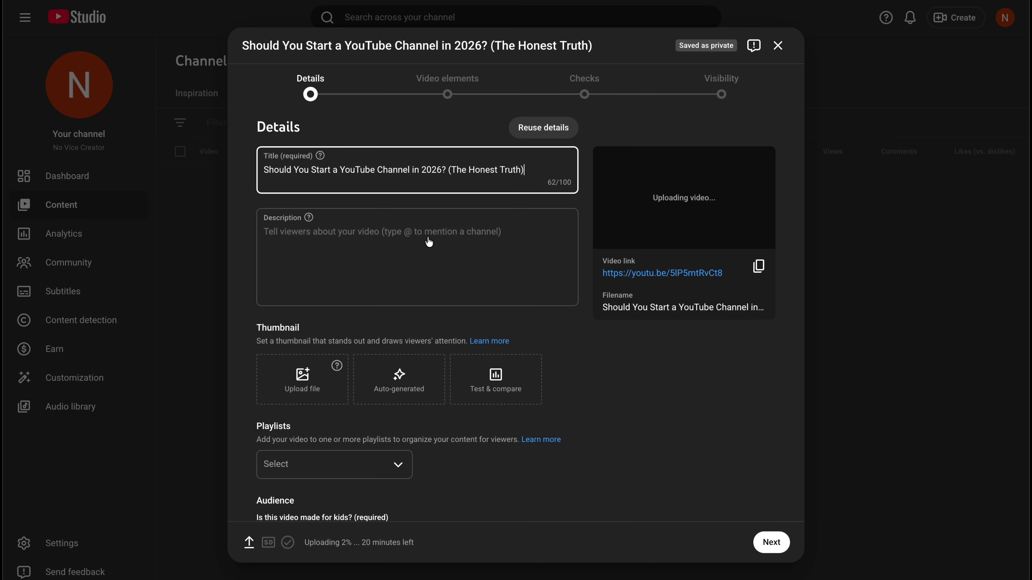
Paste the prepared description into the video's description field
left_click(299, 235)
key("ctrl+v")
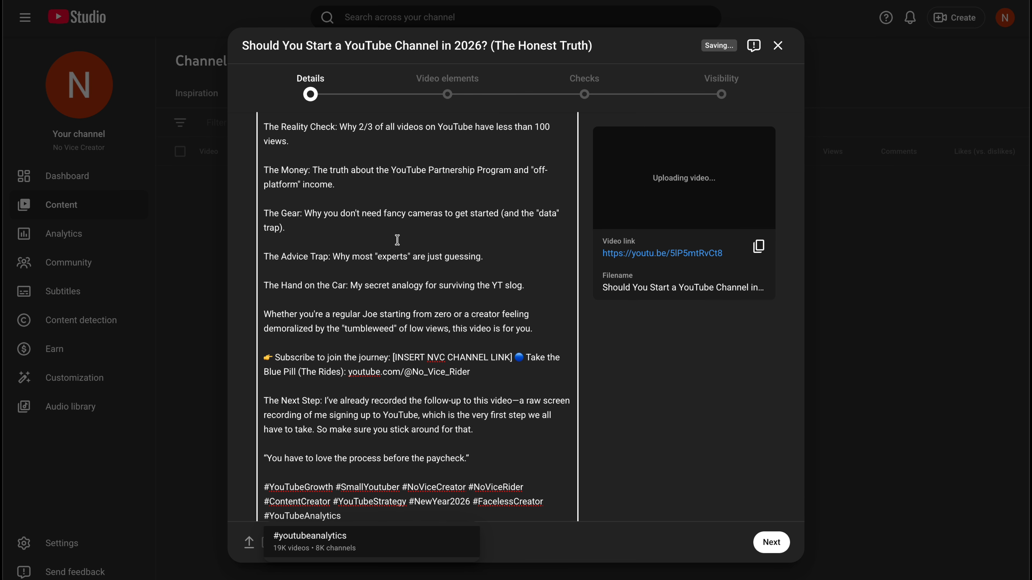
scroll(467, 293, "up", 8)
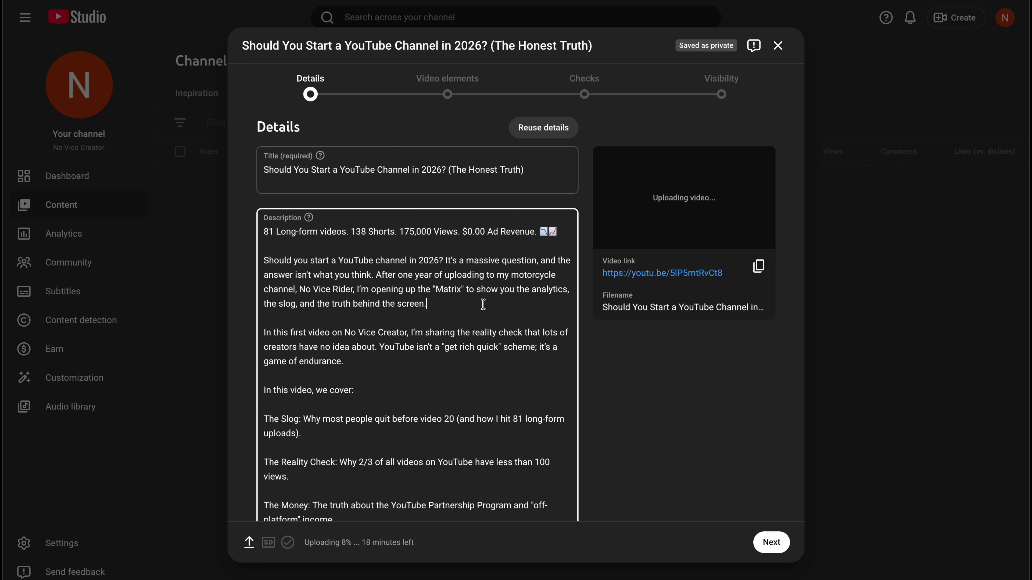
Proofread the description from its introduction through the list of topics covered
scroll(484, 304, "down", 1)
triple_click(412, 313)
left_click(373, 322)
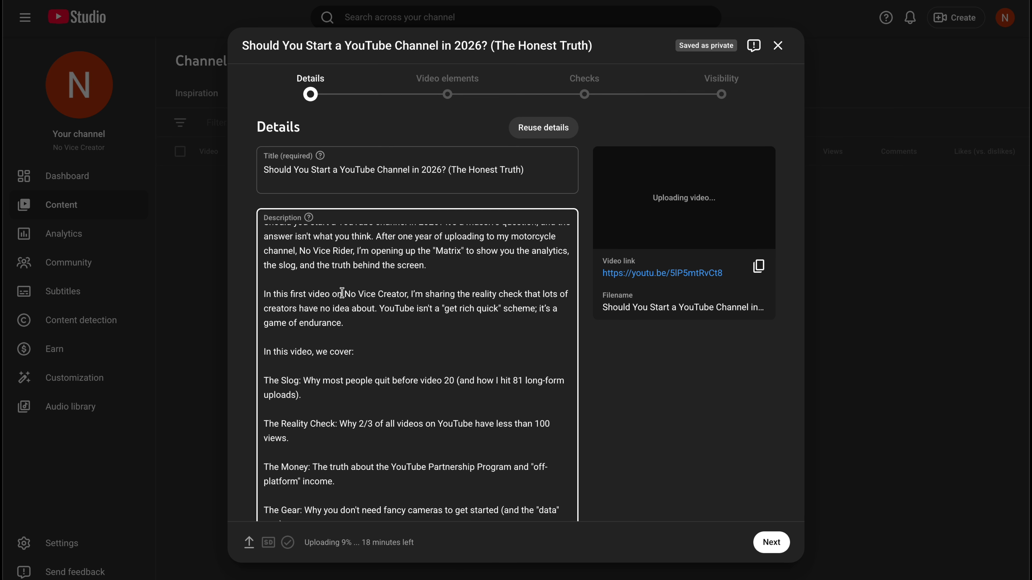
scroll(342, 293, "down", 3)
triple_click(283, 249)
triple_click(391, 289)
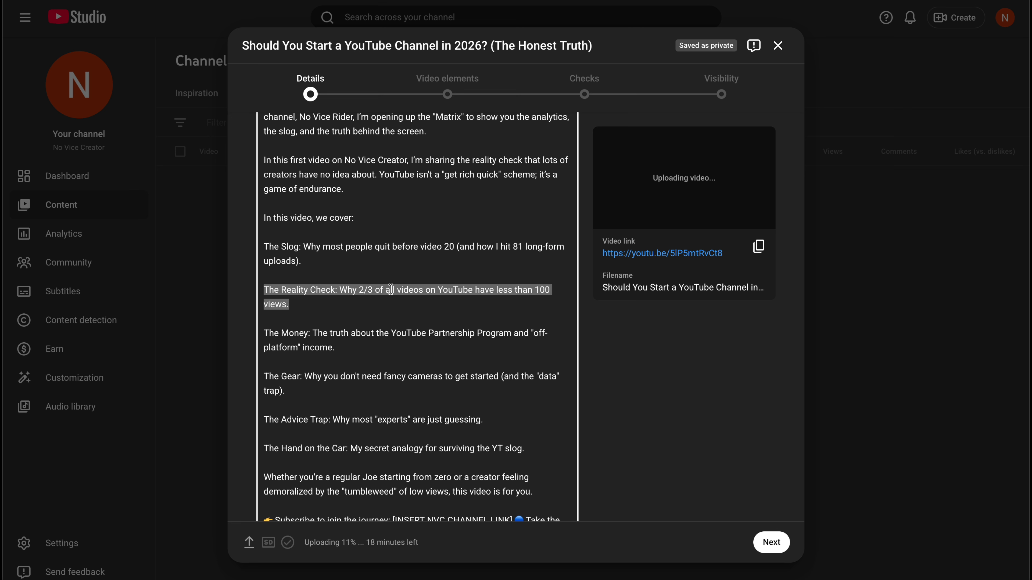
triple_click(387, 334)
scroll(382, 326, "down", 3)
triple_click(352, 245)
left_click(394, 268)
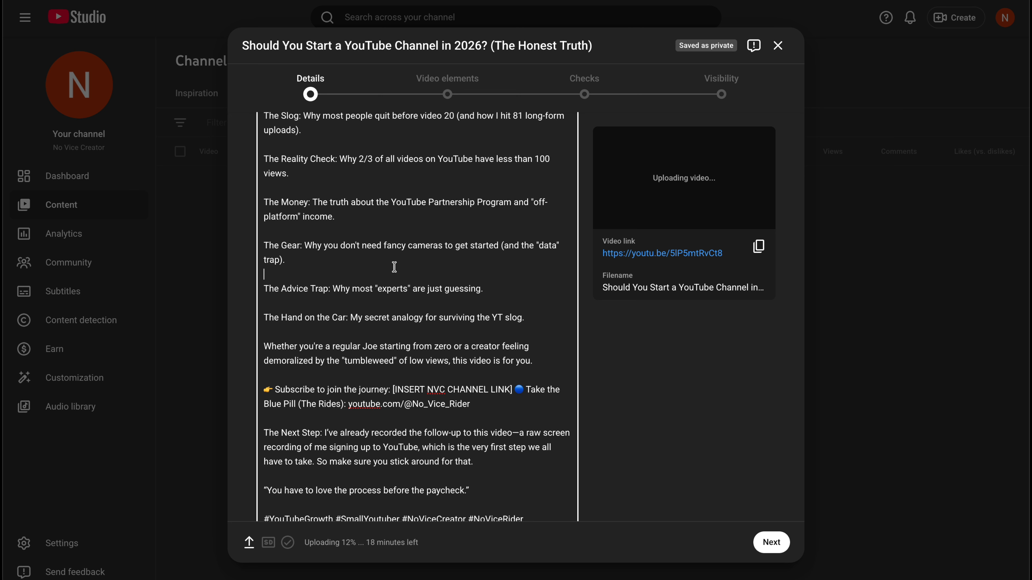
Add "or mics" after "fancy cameras" in the Gear line, and change the Advice Trap line to "might just be guessing"
left_click(443, 246)
type("or mics")
left_click_drag(412, 290, 445, 289)
type("might just be")
triple_click(419, 289)
Expand "YT" to "YouTube" in the description's Hand on the Car line
triple_click(409, 316)
scroll(409, 317, "down", 2)
left_click(483, 271)
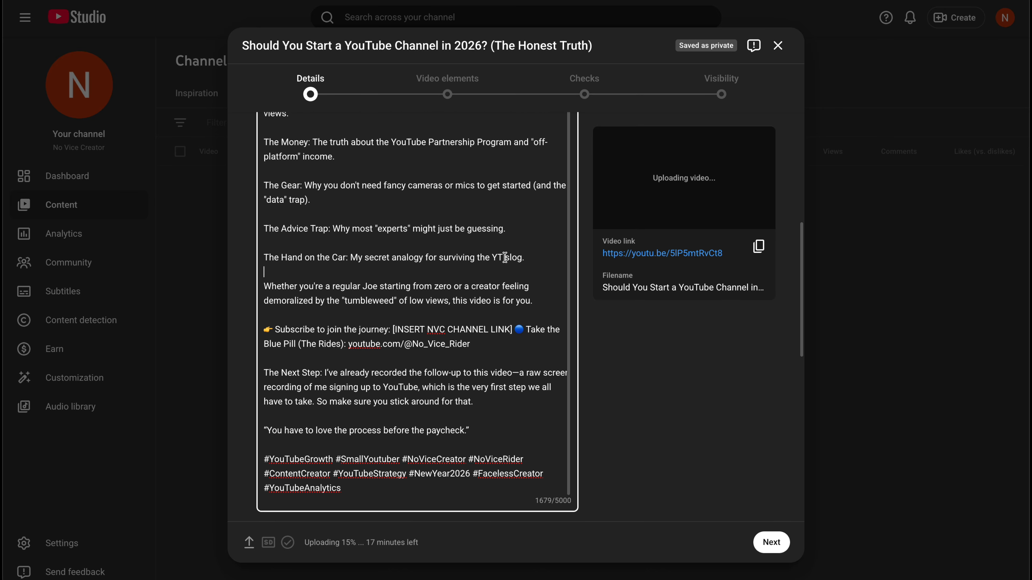
left_click(504, 259)
key("BackSpace")
type("ouTube")
triple_click(421, 257)
Replace the long dash after "this video" in the Next Step paragraph with a spaced hyphen
triple_click(375, 289)
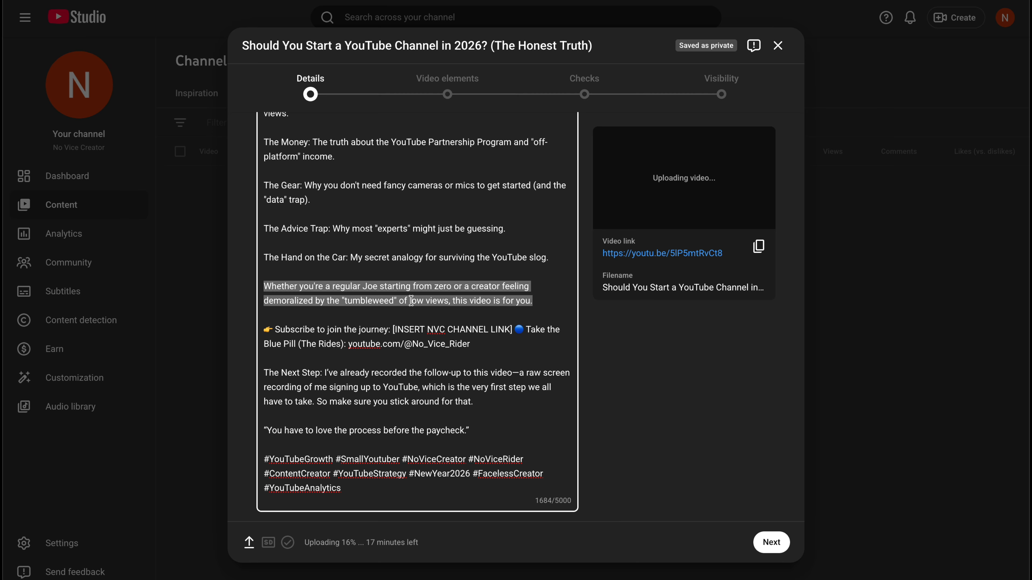
left_click(384, 322)
scroll(384, 321, "down", 2)
triple_click(384, 320)
left_click(519, 318)
key("BackSpace")
type("-")
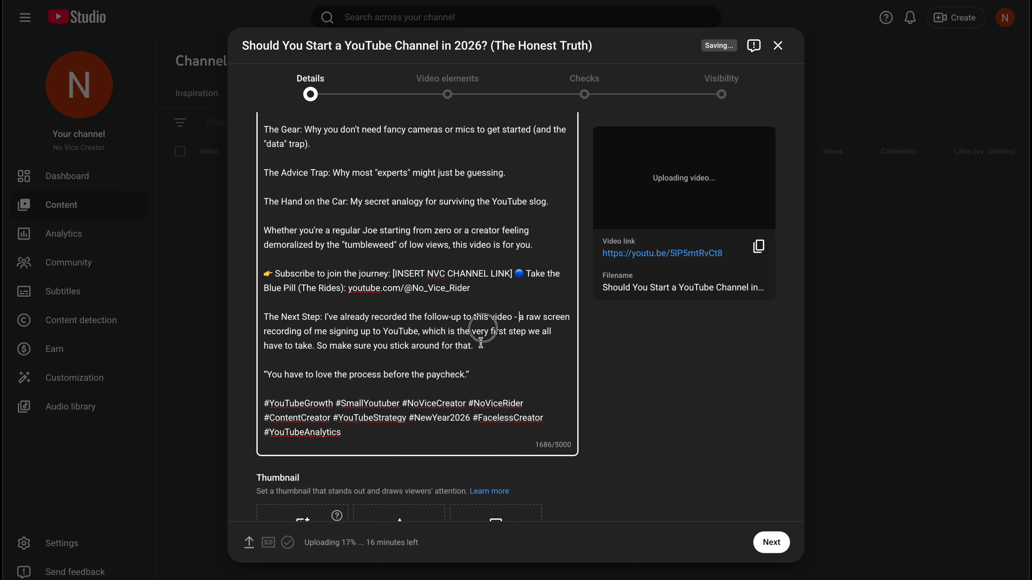
Paste the Video Chapters timestamp list below the hashtags at the end of the description
scroll(483, 344, "down", 1)
triple_click(397, 329)
scroll(398, 329, "down", 1)
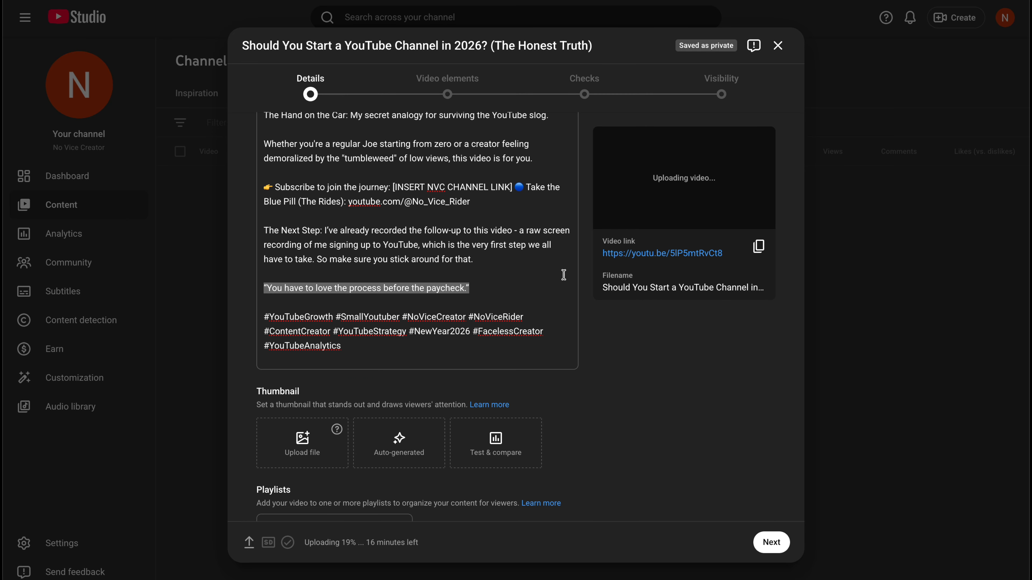
left_click(660, 394)
left_click(364, 344)
key("Return")
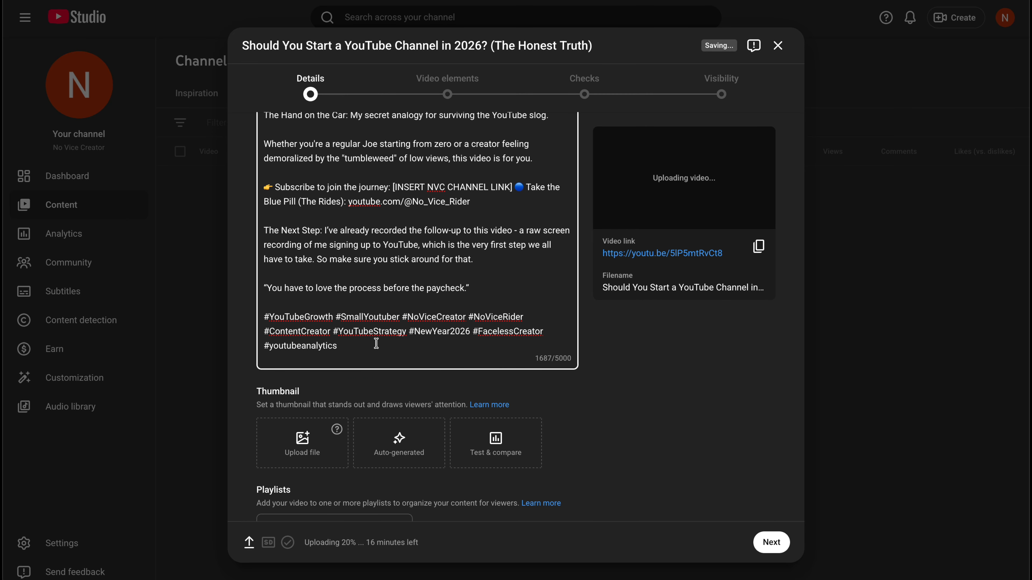
type("Video Chapters (Timestamps) 00:00 - Should you start in 2026? 00:35 - The Slog: 219 videos later. 01:01 - Reality Check: The 100-view ceiling. 02:30 - Why YouTube is a Filter, not a Lottery. 03:40 - Why I started No Vice Creator. 04:15 - The \"Tumbleweed\" effect (Dealing with low views). 05:21 - Mr. Beast Advice: Just make good videos. 06:28 - The Truth about YouTube Money. 07:38 - My Stats: 200 Subs and 2,000 Watch Hours. 09:44 - 2026 Channel Stats: 115k Views. 11:55 - The Goal: Stop waiting for a \"perfect\" setup. 13:18 - YouTube's AI Tools (The good and the bad). 14:08 - Documenting Passion vs. Chasing Views. 15:18 - The \"Hand on the Car\" Analogy. 15:40 - Red Pill vs. Blue Pill (Choose your path).")
scroll(377, 343, "up", 5)
key("Up")
key("Return")
Restore the capitalization of the last hashtag as #YouTubeAnalytics
left_click(640, 280)
left_click(318, 217)
double_click(301, 233)
type("YouTubeAnalytics")
left_click(447, 319)
scroll(425, 304, "down", 2)
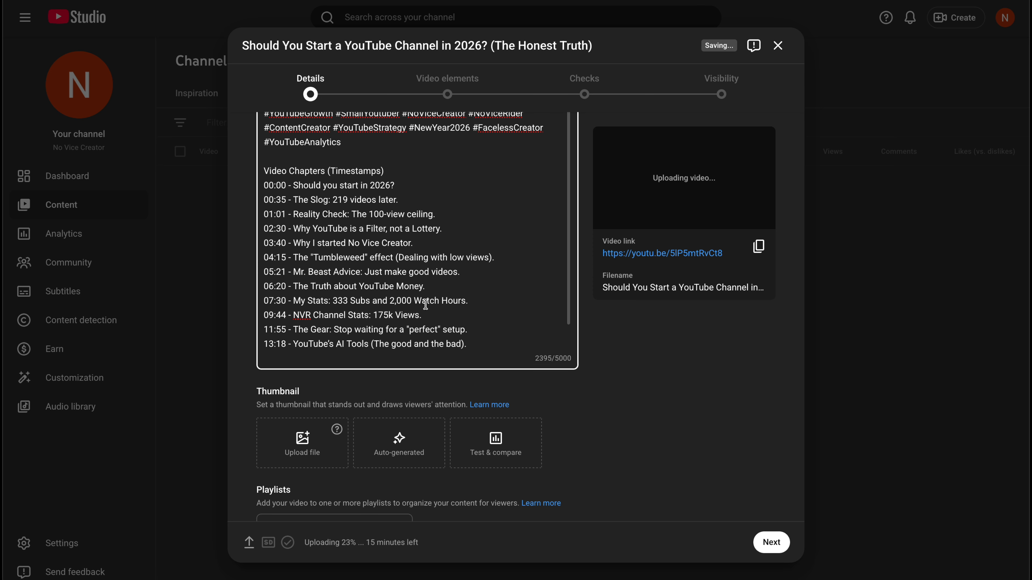
Add the credits below the chapter list: "Music by CreatorMix.com" and the photographer's credit line
key("ctrl+End")
key("Return")
key("Return")
key("Return")
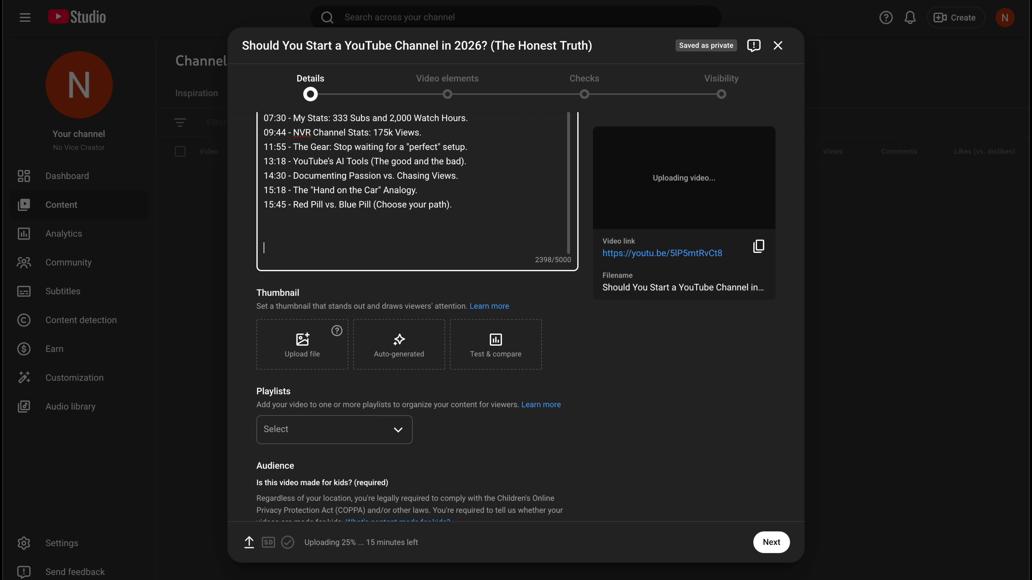
type("Music by CreatorMix.com Photos by @al.stuart.photography")
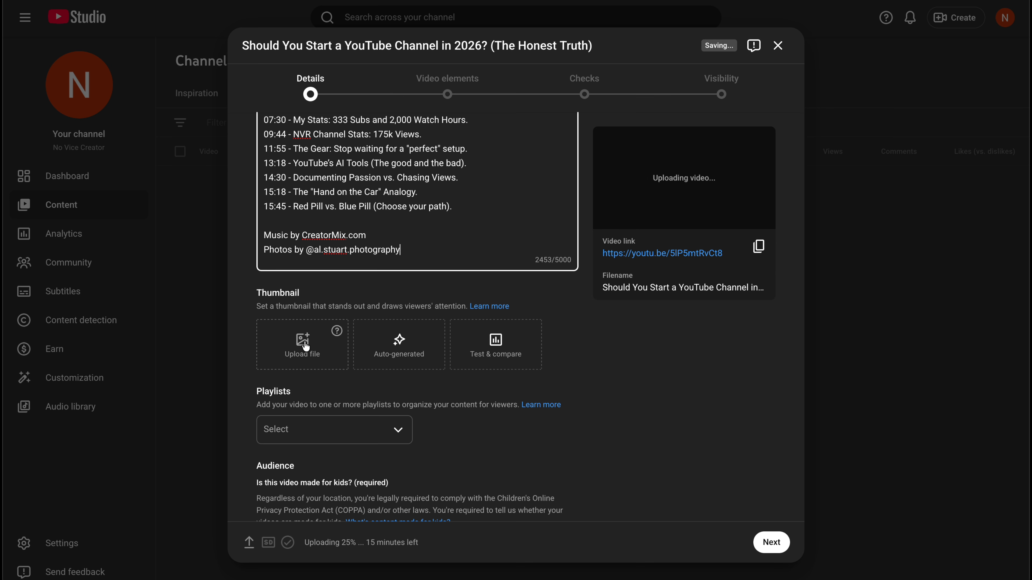
Start a custom thumbnail upload and open the phone verification page for it
left_click(306, 346)
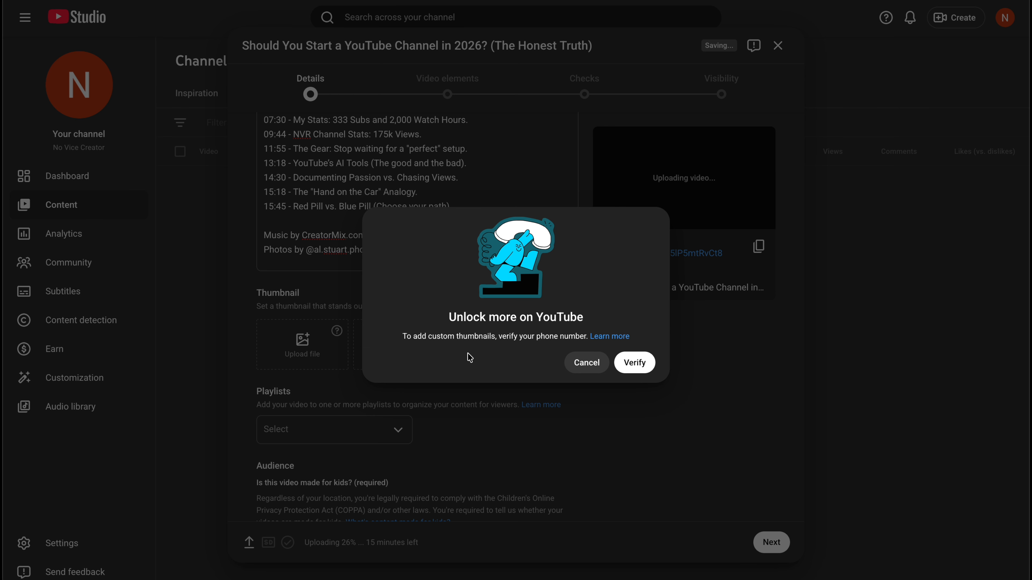
left_click(631, 364)
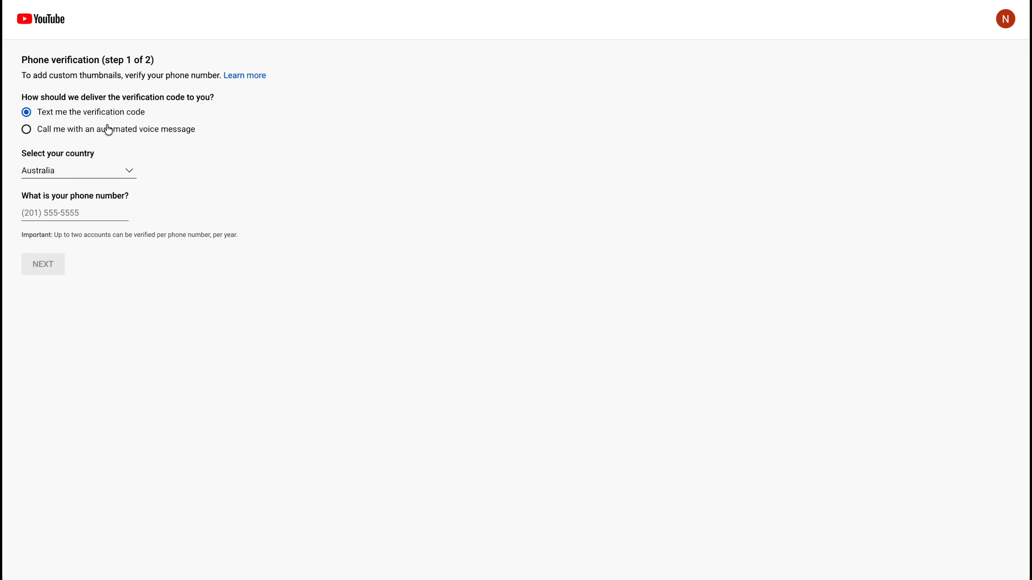
left_click(87, 199)
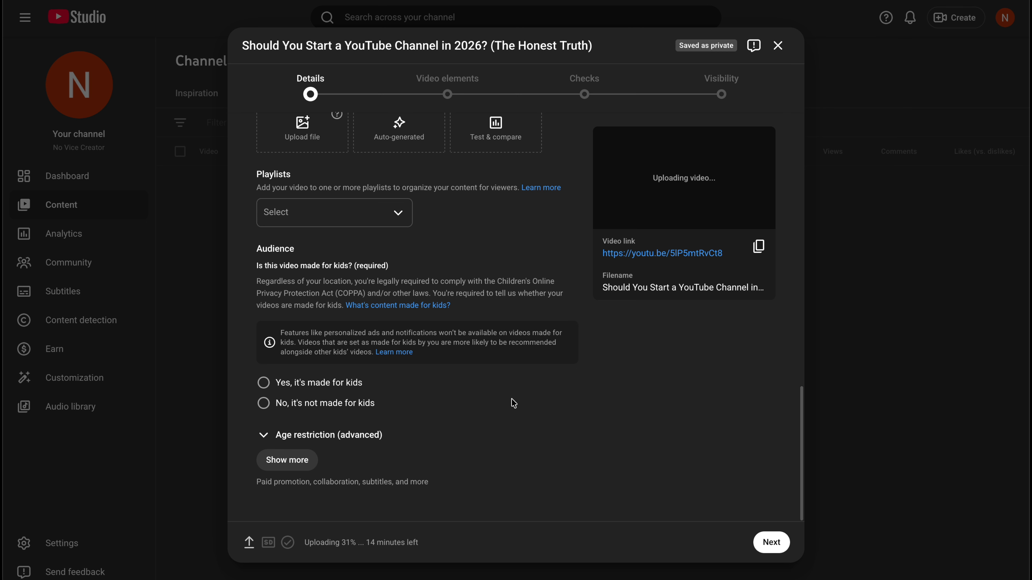
Check the available playlists for the video and close the list
scroll(405, 312, "up", 1)
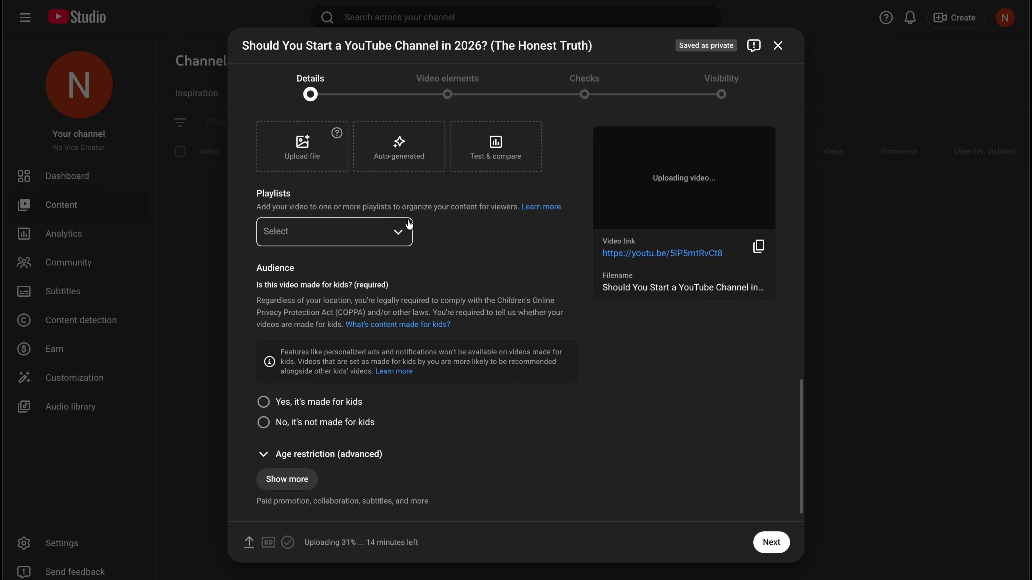
left_click(399, 235)
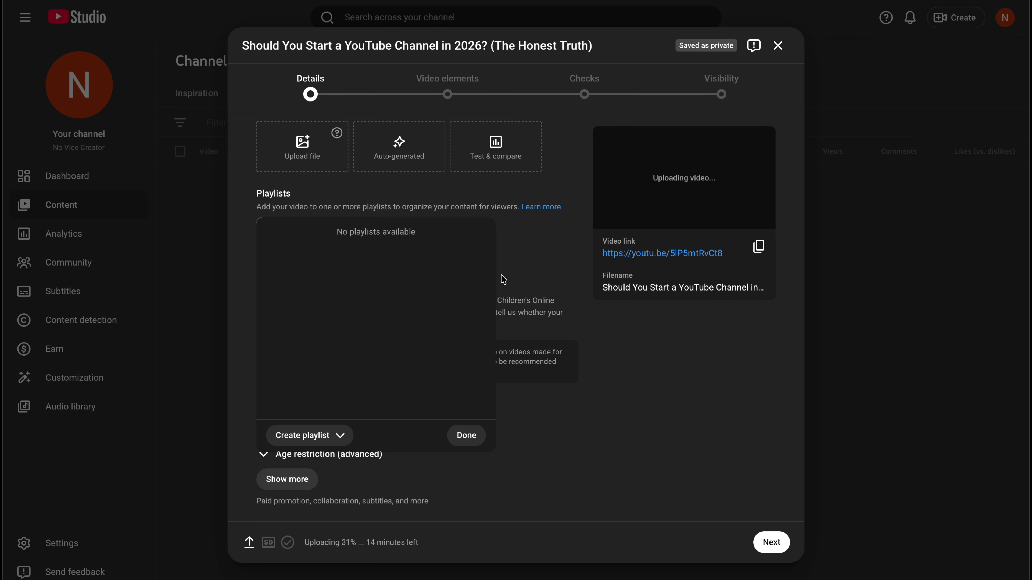
left_click(466, 436)
scroll(451, 432, "down", 1)
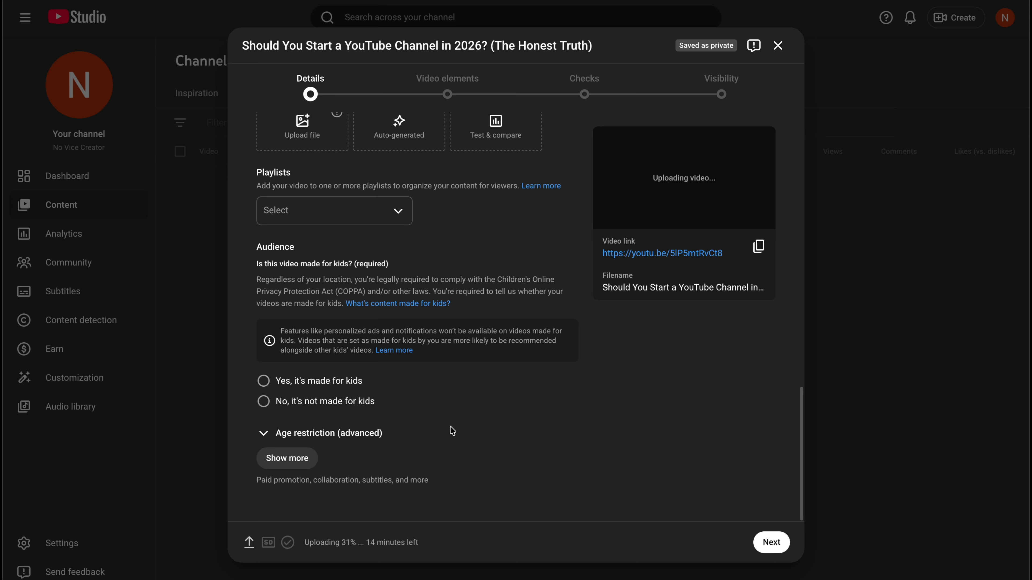
Expand the additional details, mark the video as not made for kids, and answer No for altered content
left_click(302, 470)
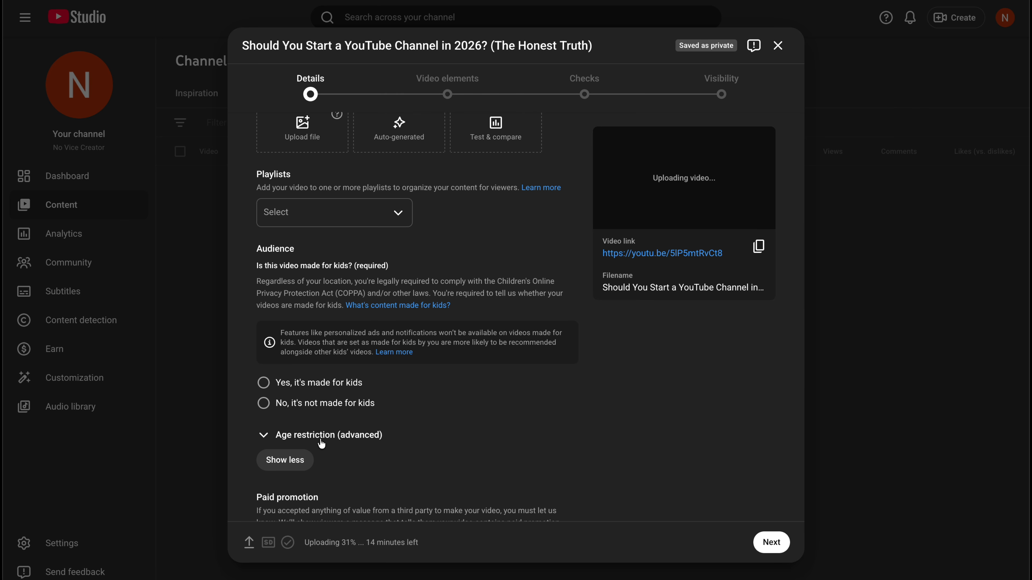
left_click(264, 403)
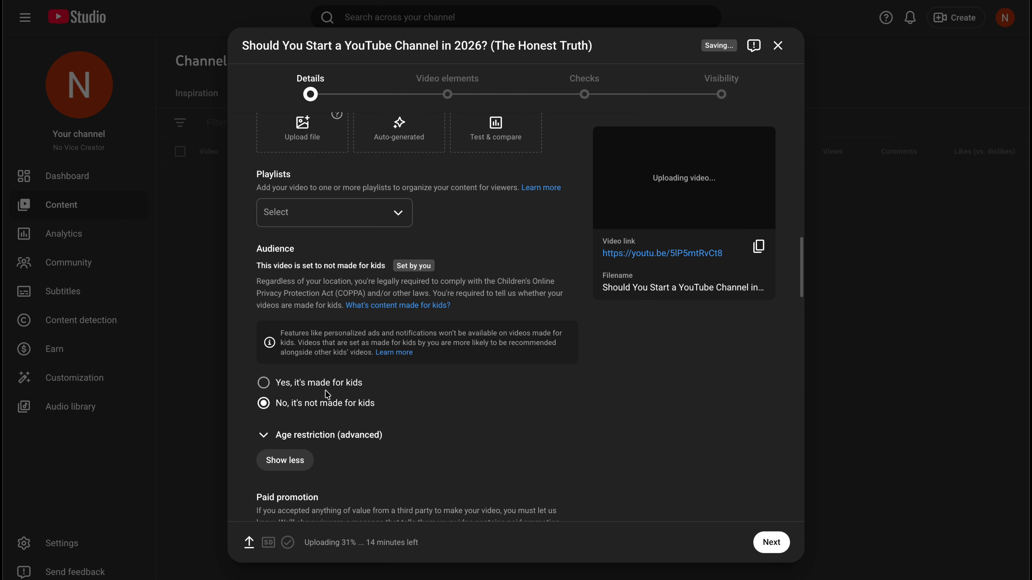
scroll(327, 380, "down", 5)
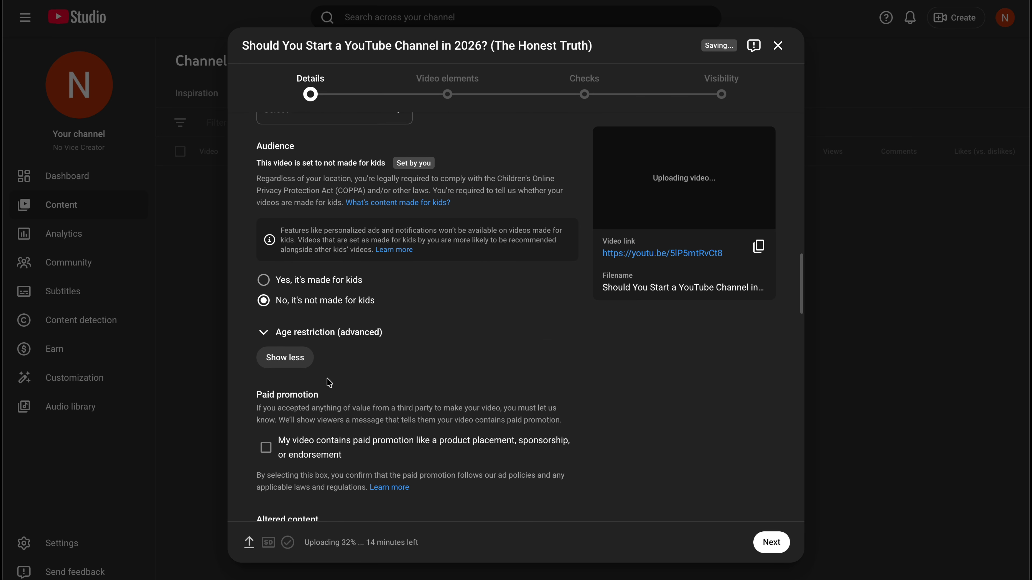
scroll(319, 331, "down", 2)
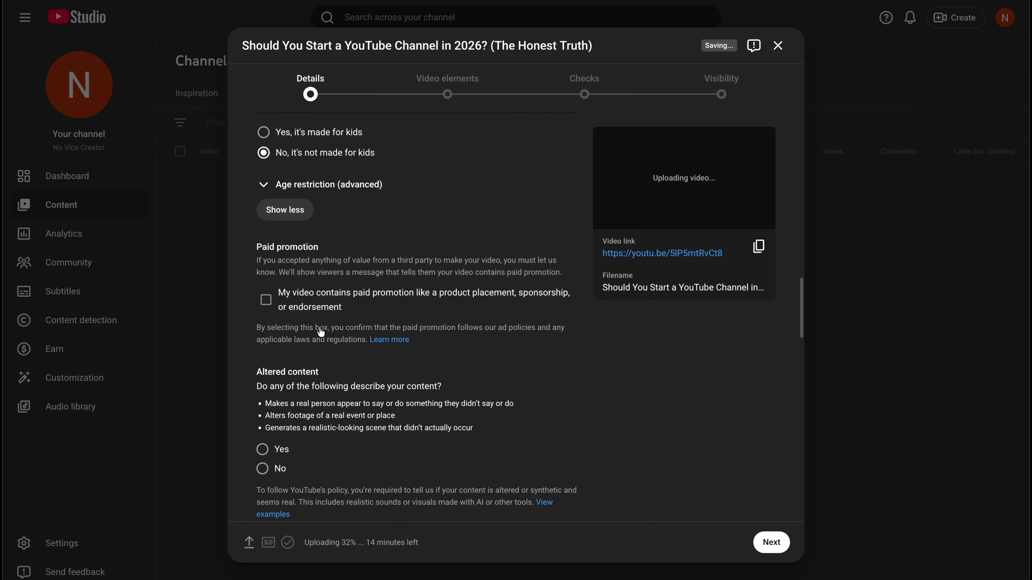
scroll(321, 331, "down", 3)
left_click(263, 280)
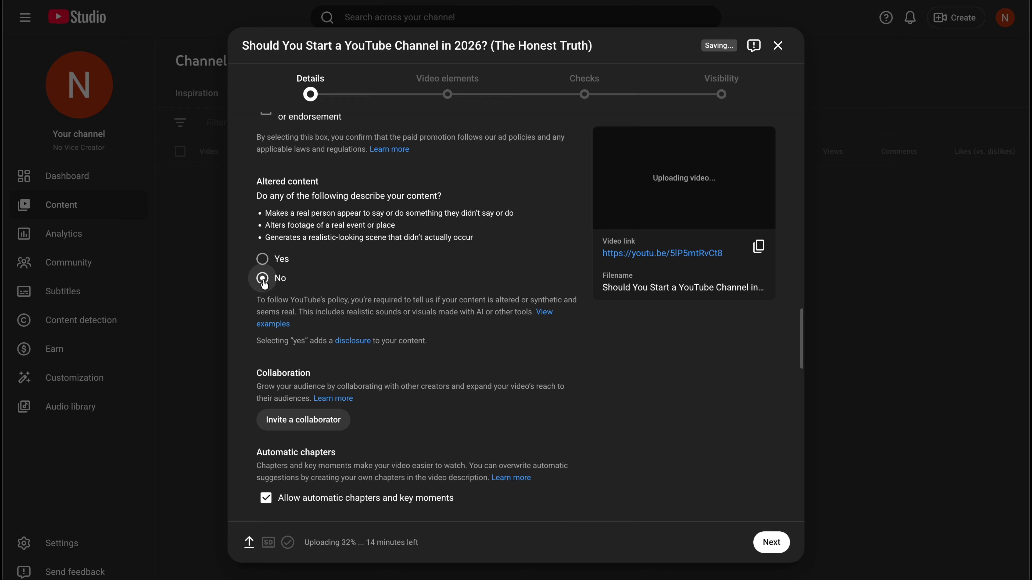
Paste the prepared tag list into the video's tags, running from No Vice Creator and No Vice Rider to NSW motovlog
scroll(329, 301, "down", 4)
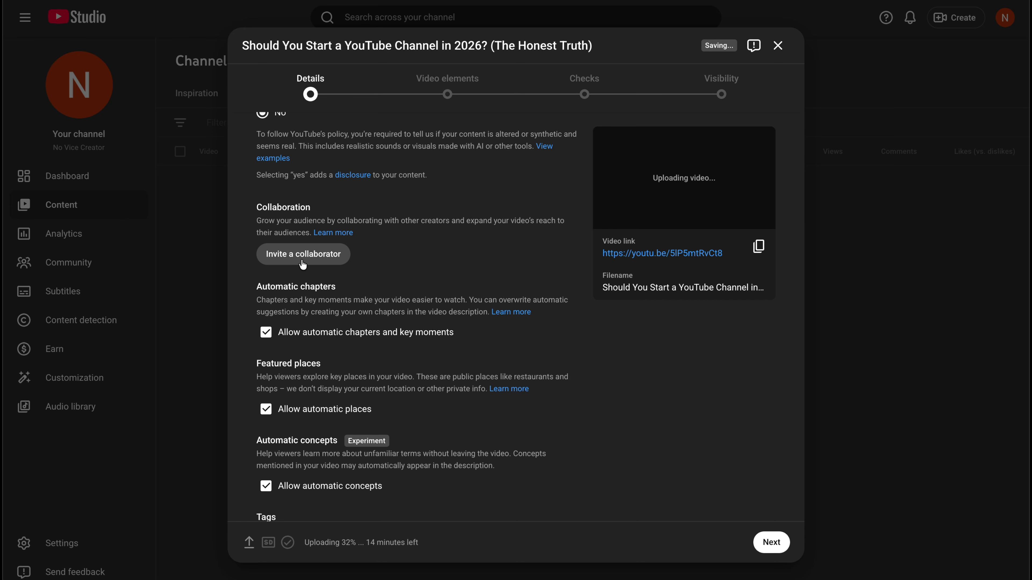
scroll(385, 267, "down", 4)
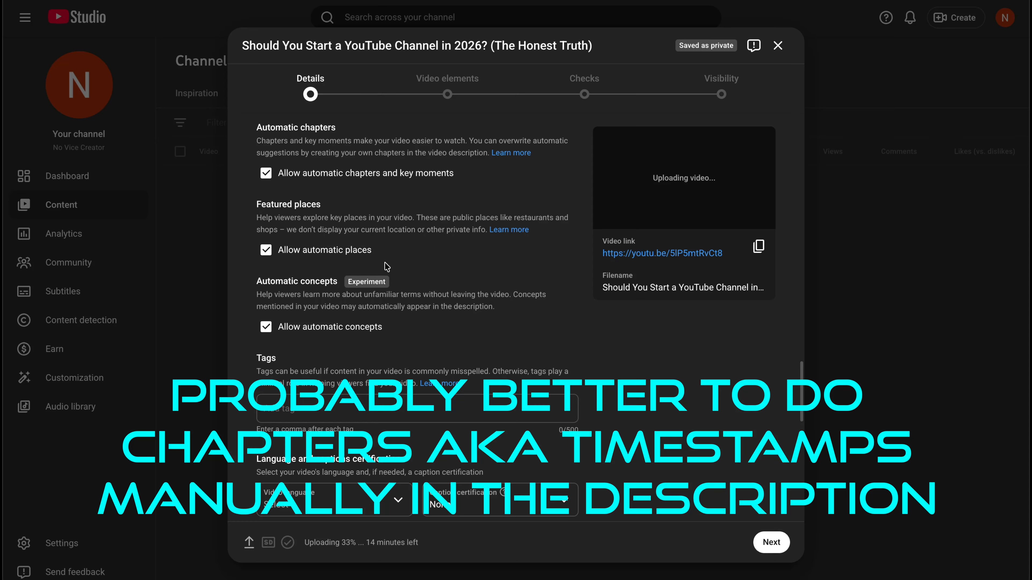
scroll(372, 300, "down", 3)
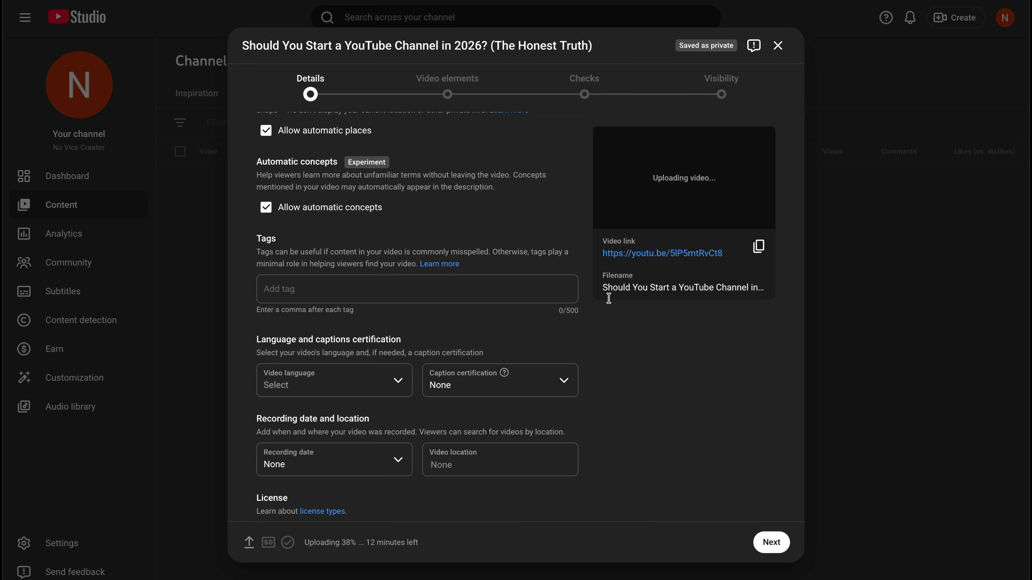
scroll(488, 269, "down", 1)
left_click(341, 244)
key("ctrl+v")
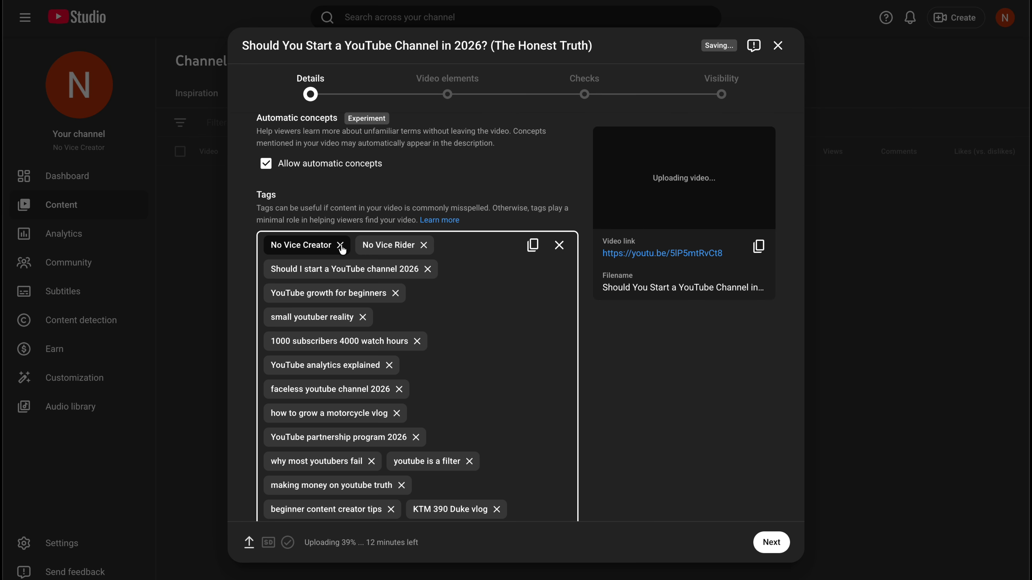
scroll(500, 297, "down", 2)
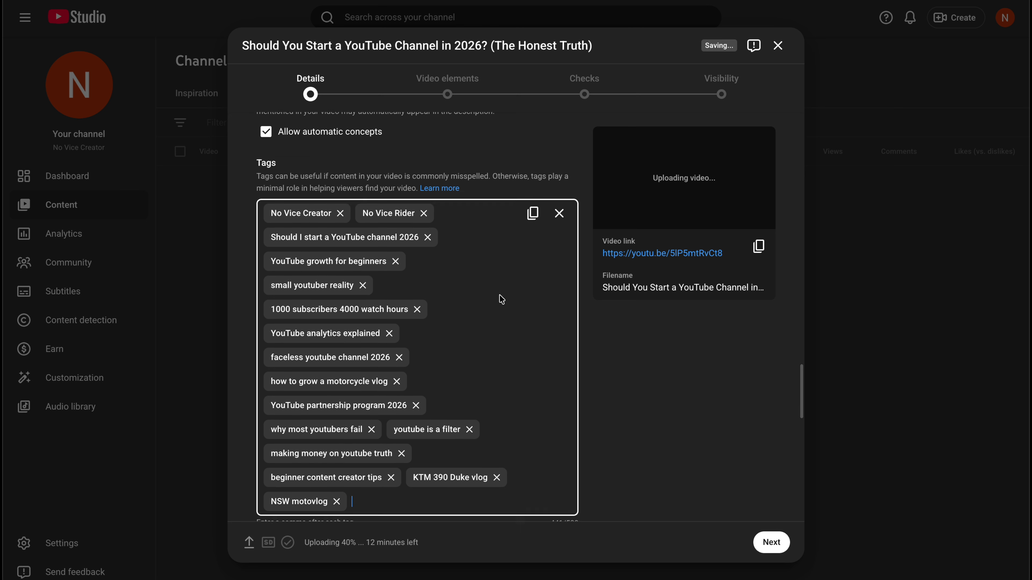
Set the video language to English
scroll(501, 299, "down", 5)
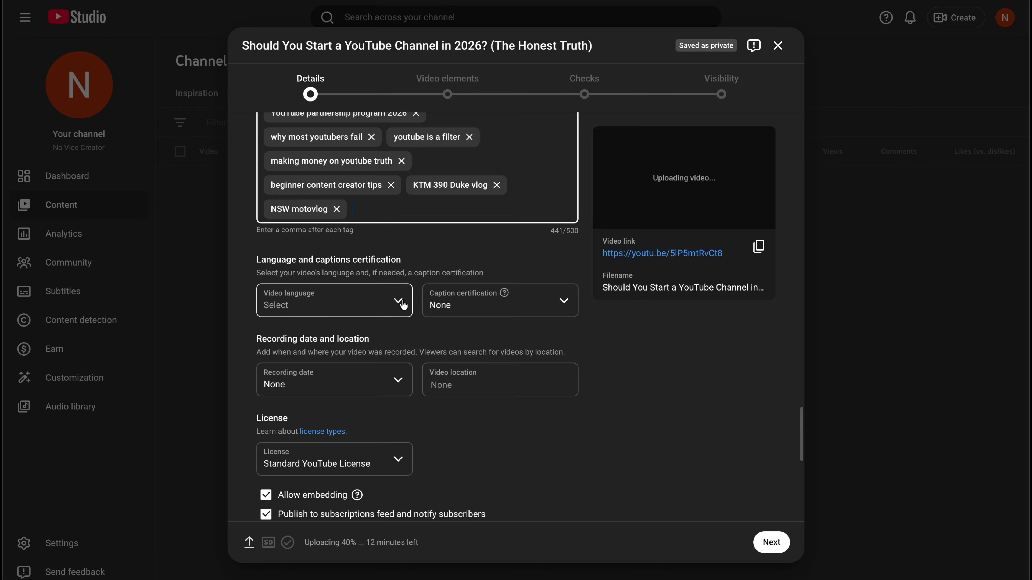
left_click(397, 303)
left_click(511, 247)
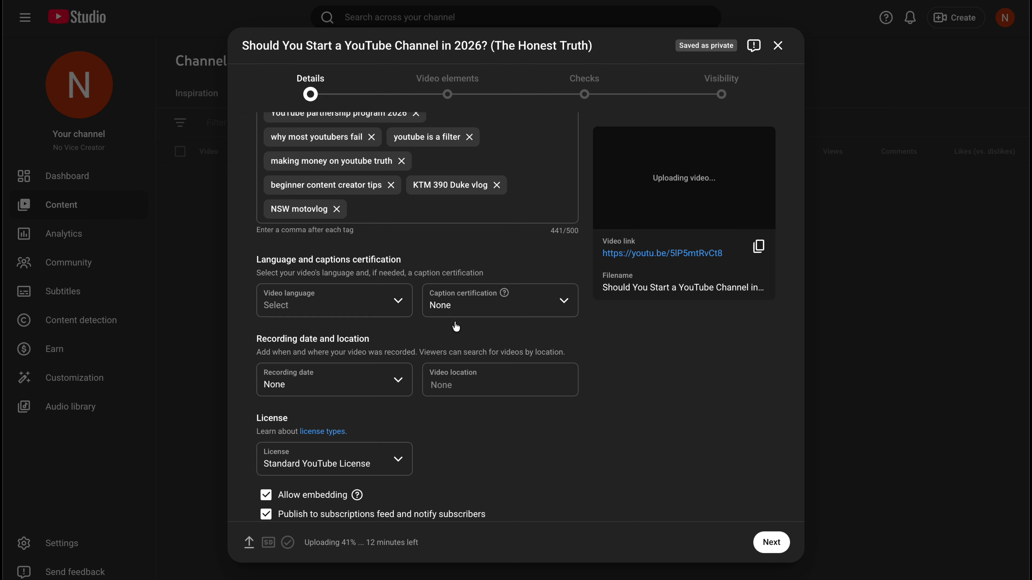
left_click(400, 304)
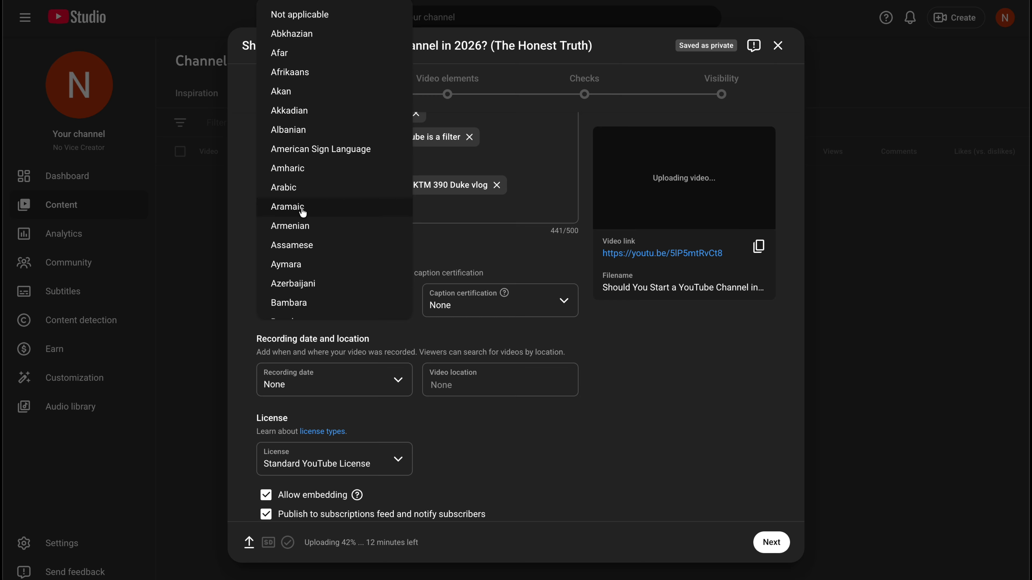
scroll(302, 212, "down", 1)
scroll(303, 212, "up", 1)
scroll(316, 172, "down", 15)
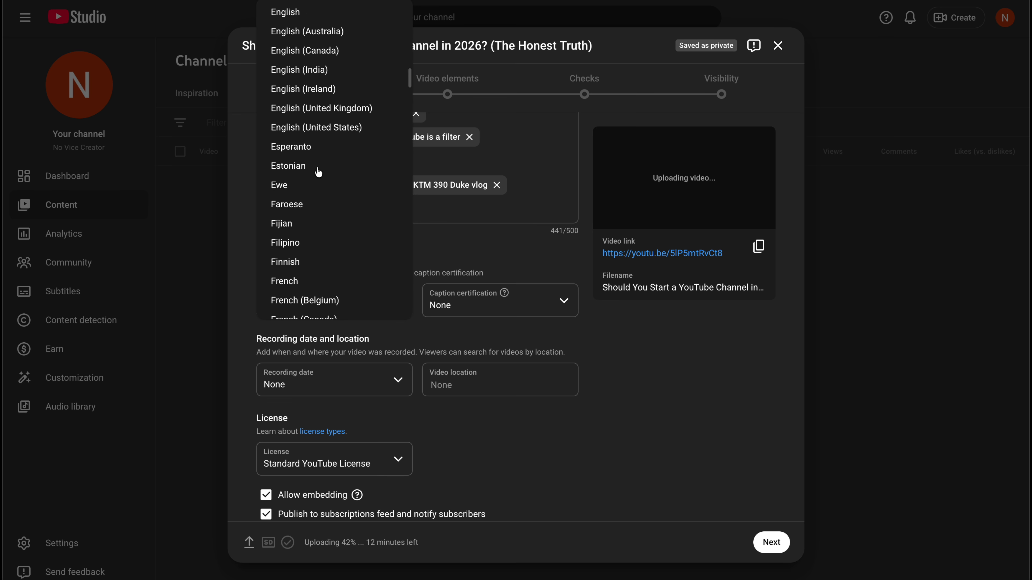
left_click(286, 10)
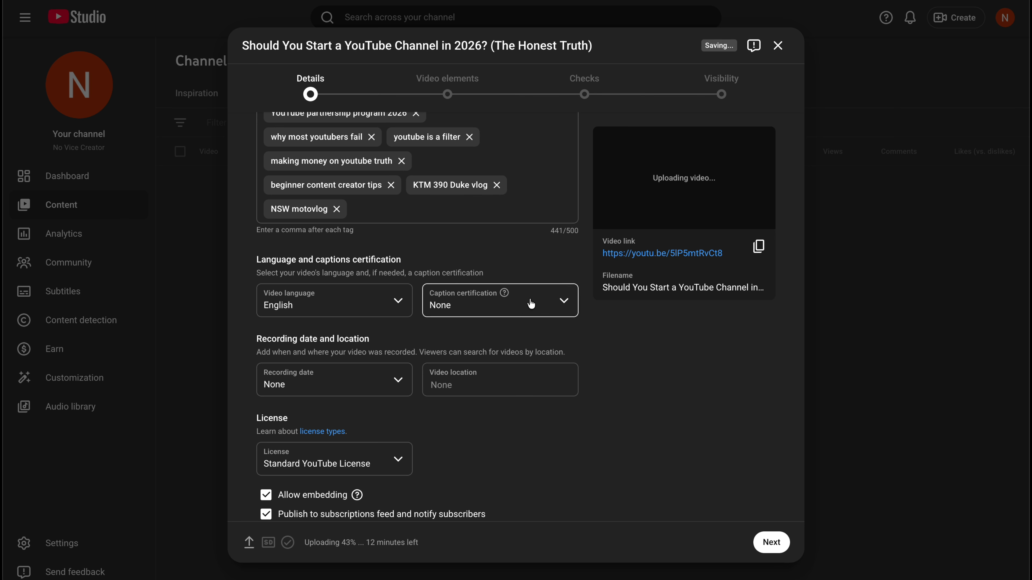
Set the caption certification to "This content has never aired on television in the U.S."
left_click(572, 309)
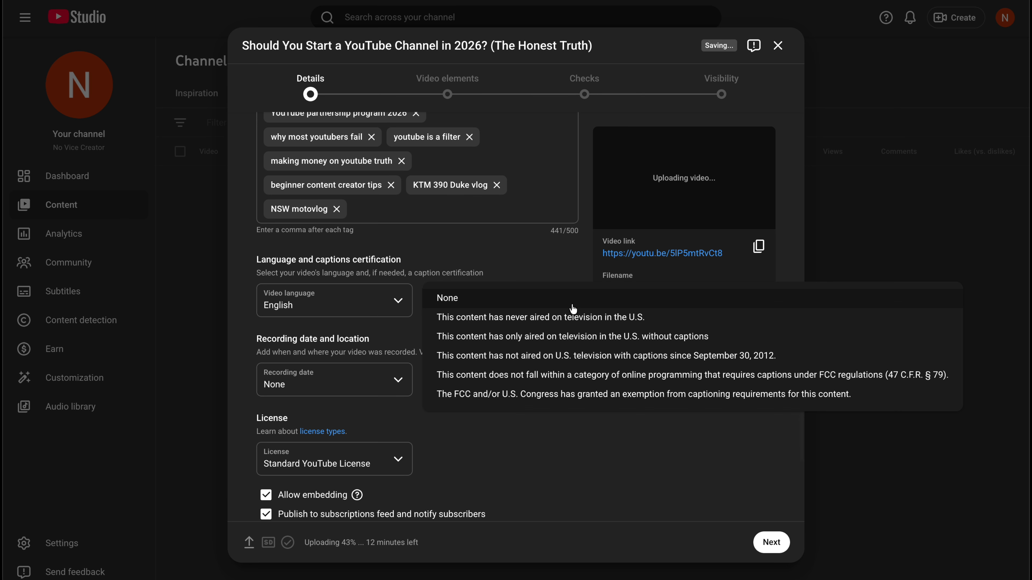
left_click(503, 320)
left_click(578, 257)
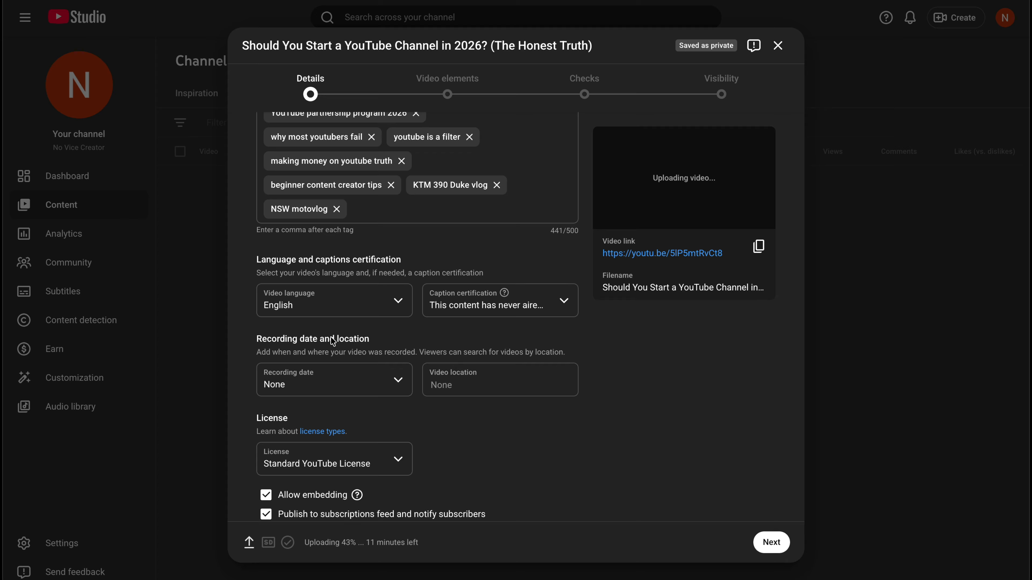
Review the video's license choices, keeping the Standard YouTube License
scroll(461, 441, "down", 2)
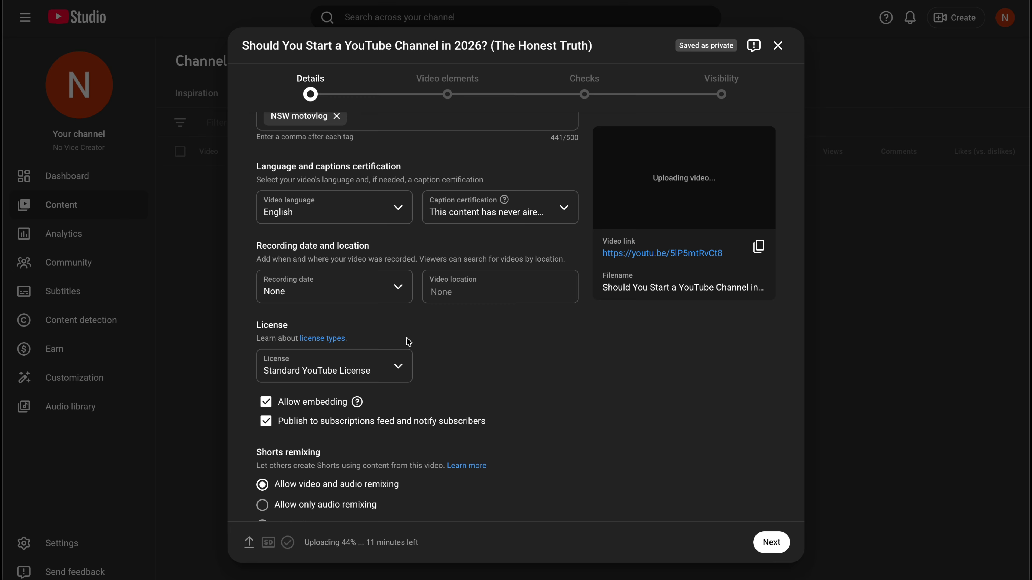
left_click(490, 316)
scroll(460, 327, "down", 1)
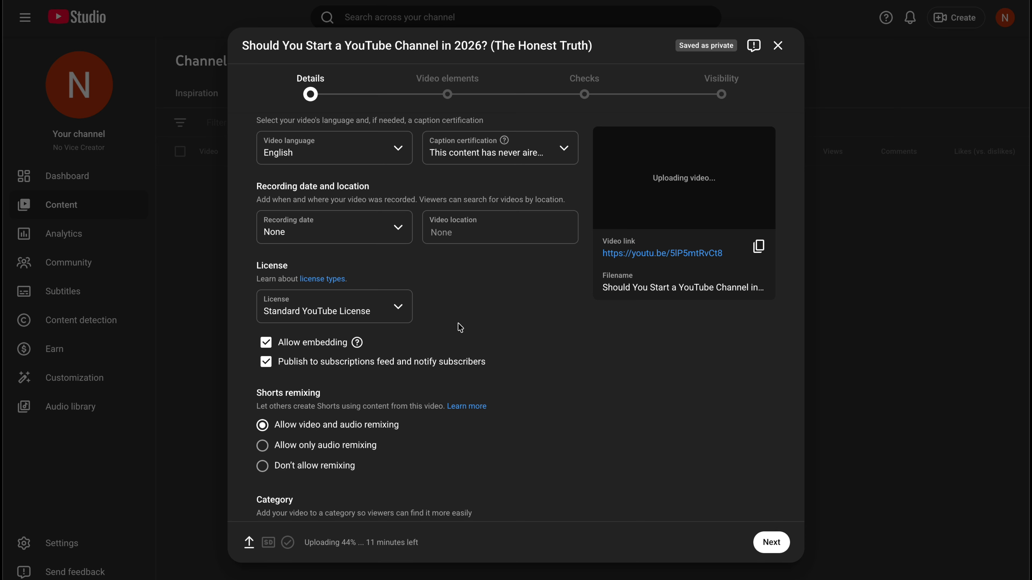
left_click(400, 308)
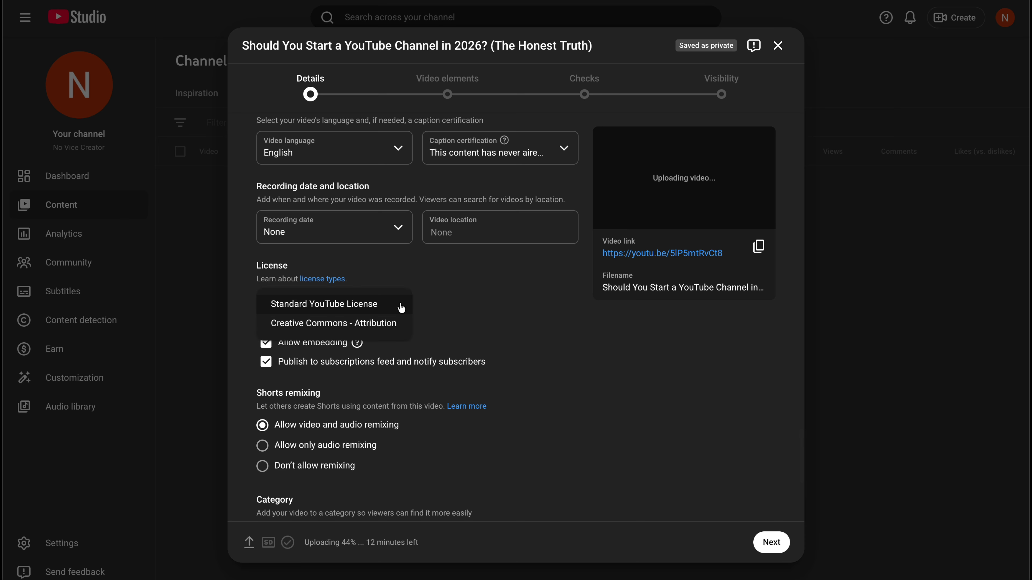
left_click(482, 268)
scroll(482, 268, "down", 1)
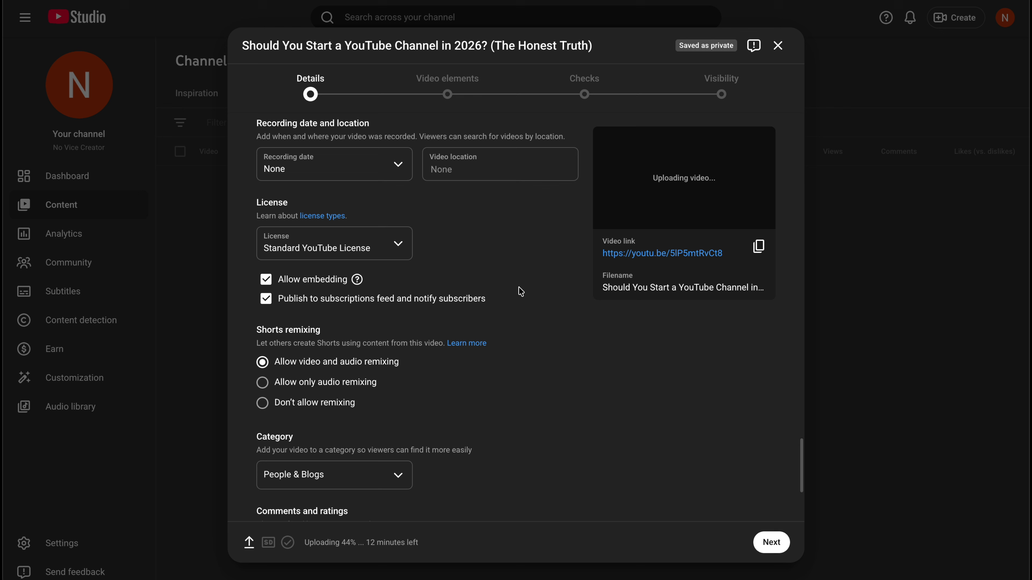
Set the video's category to Howto & Style
scroll(521, 291, "down", 2)
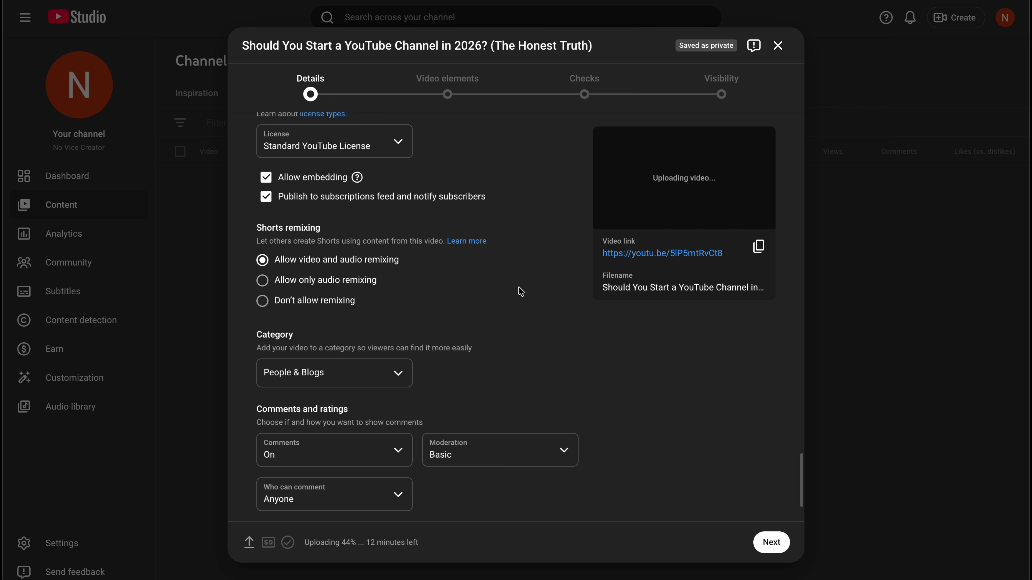
scroll(511, 287, "down", 2)
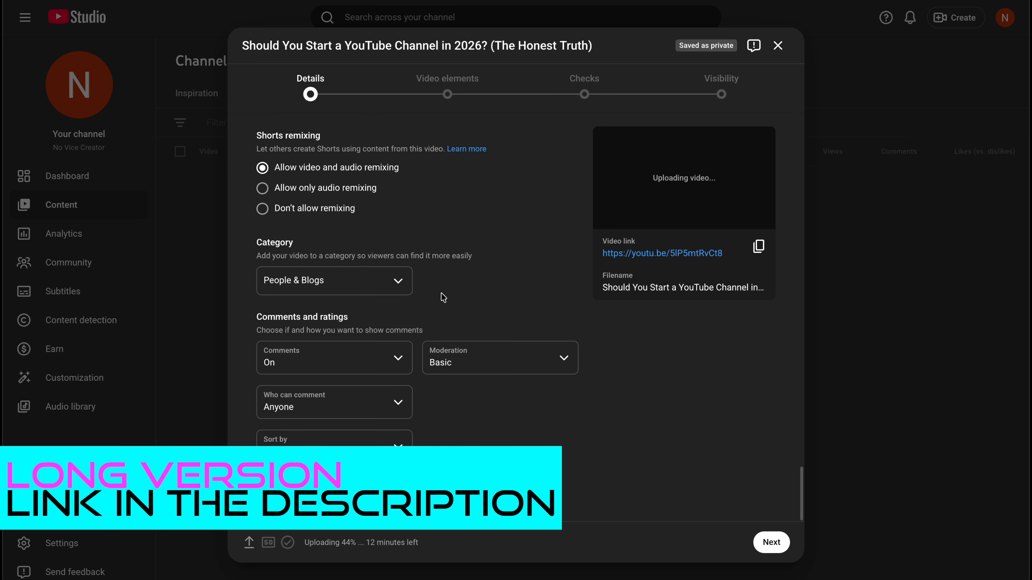
left_click(399, 282)
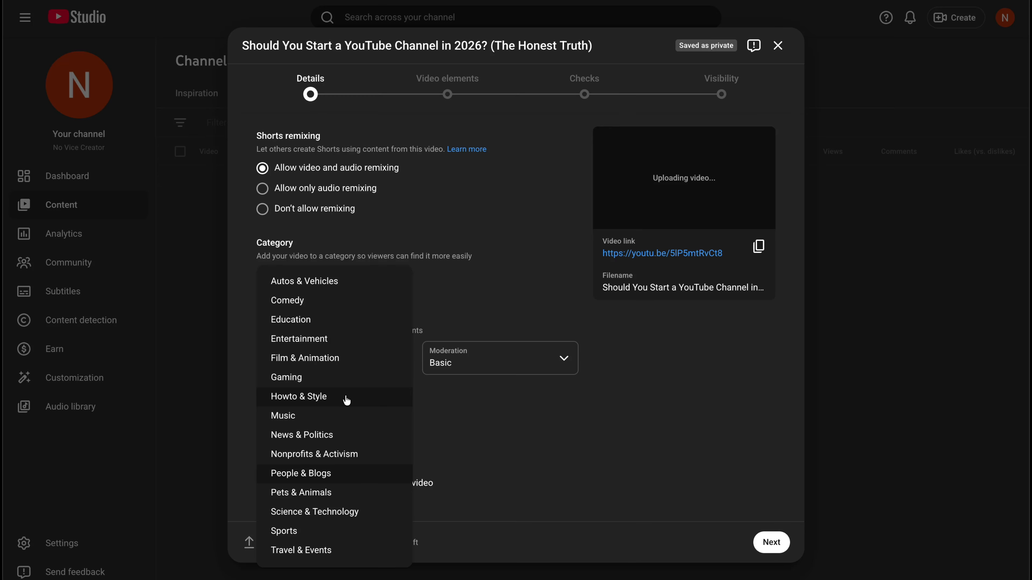
left_click(324, 397)
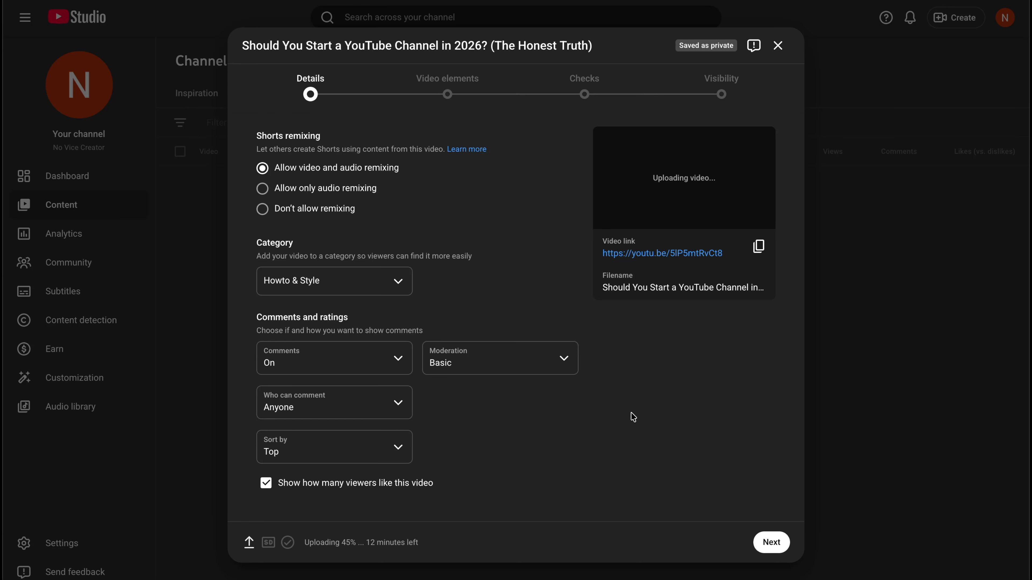
Continue past the video elements without adding any and view the copyright check's progress
left_click(771, 542)
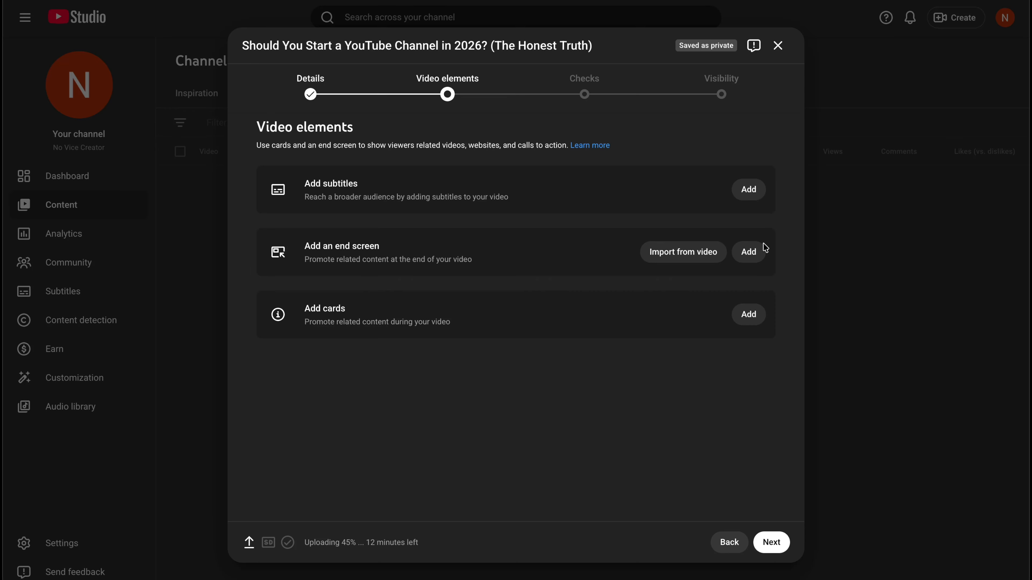
left_click(771, 542)
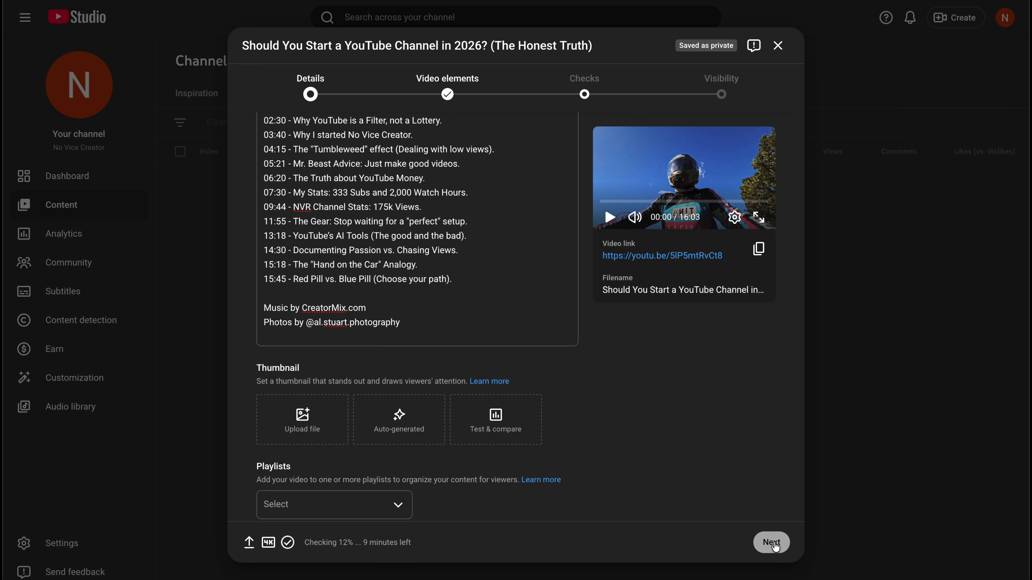
left_click(771, 543)
left_click(774, 545)
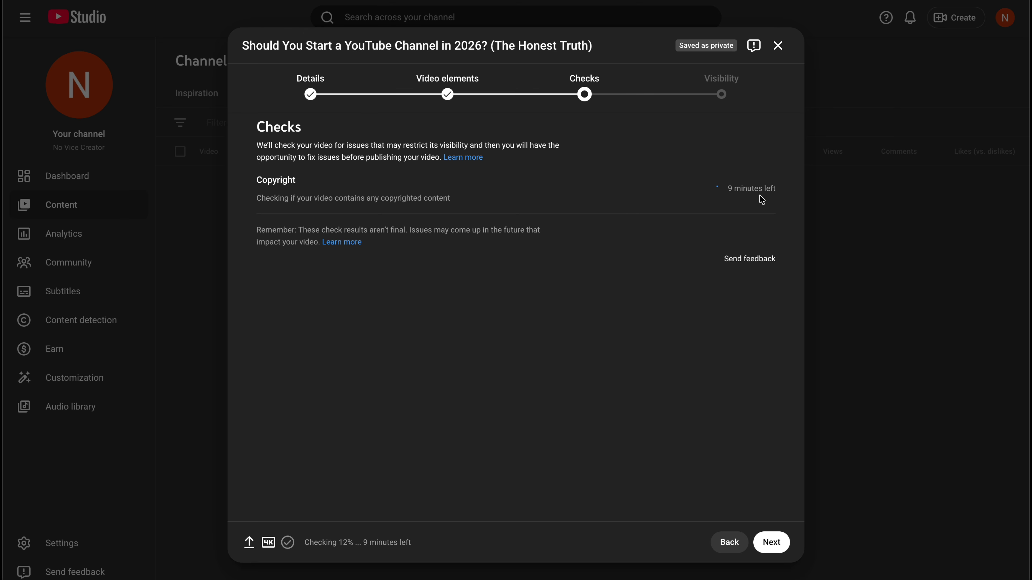
left_click_drag(727, 188, 778, 190)
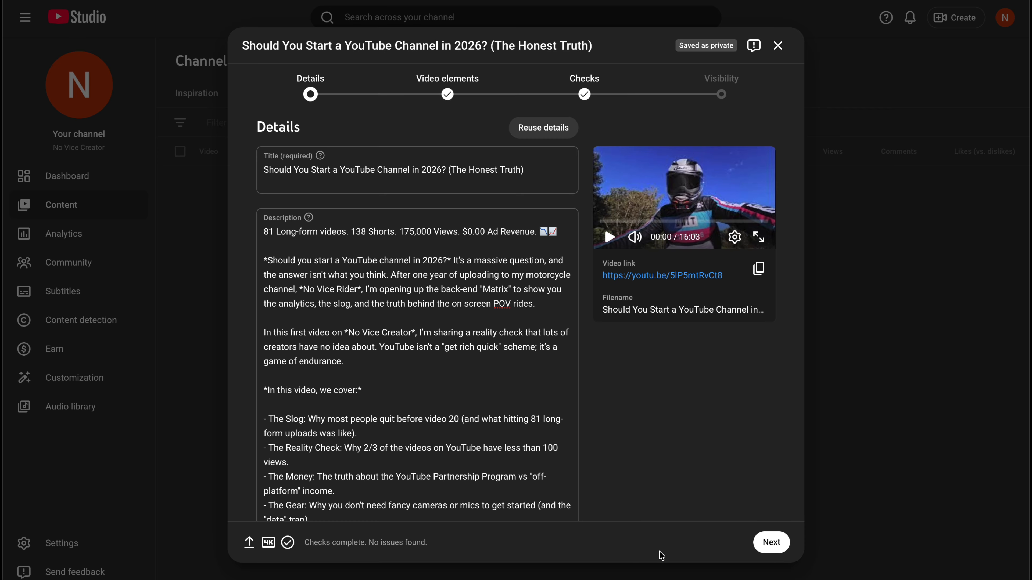
Proceed to the visibility stage, set the video to Unlisted, save it, and dismiss the published confirmation
left_click(770, 543)
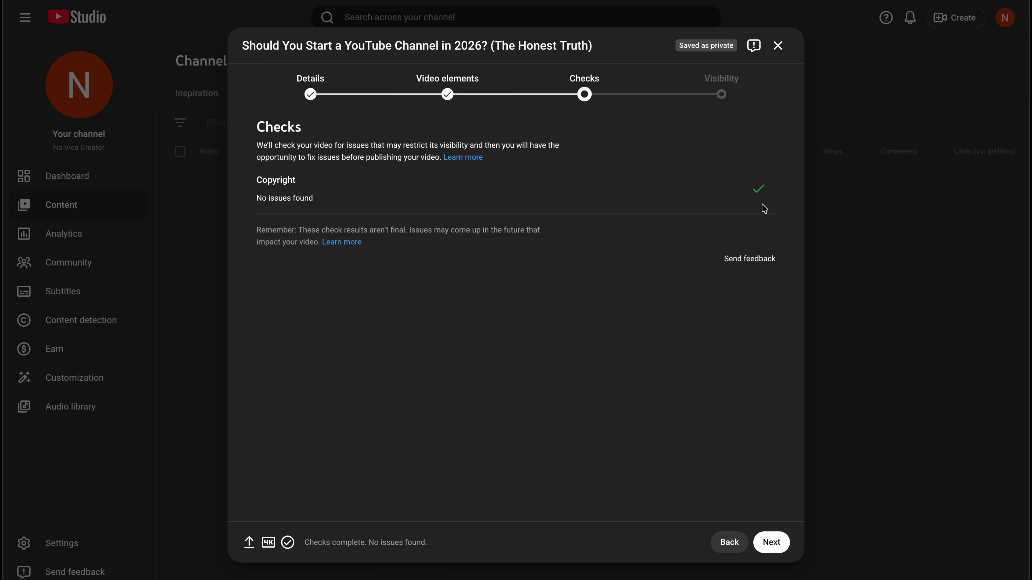
left_click(770, 545)
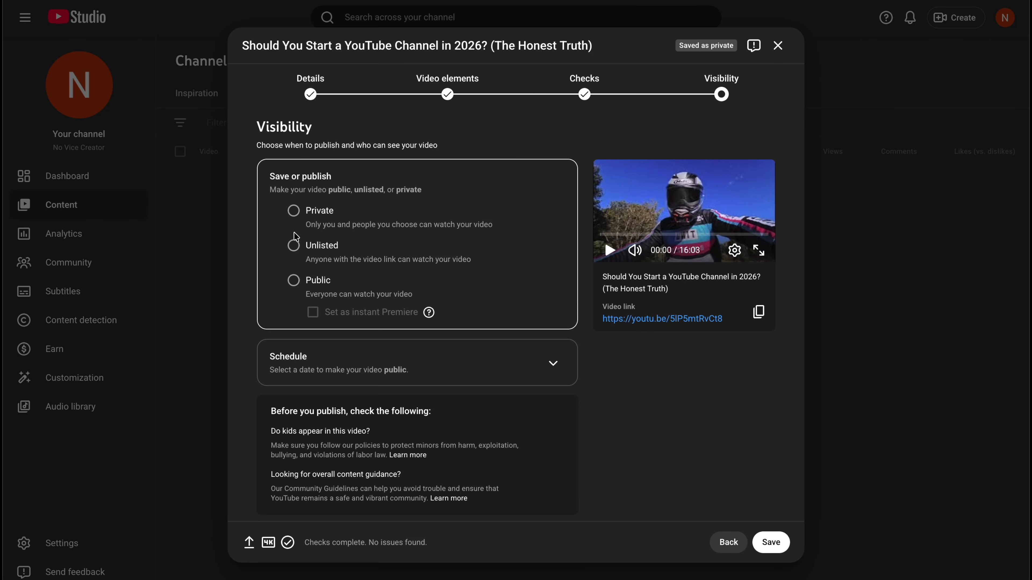
left_click(295, 247)
scroll(511, 357, "down", 1)
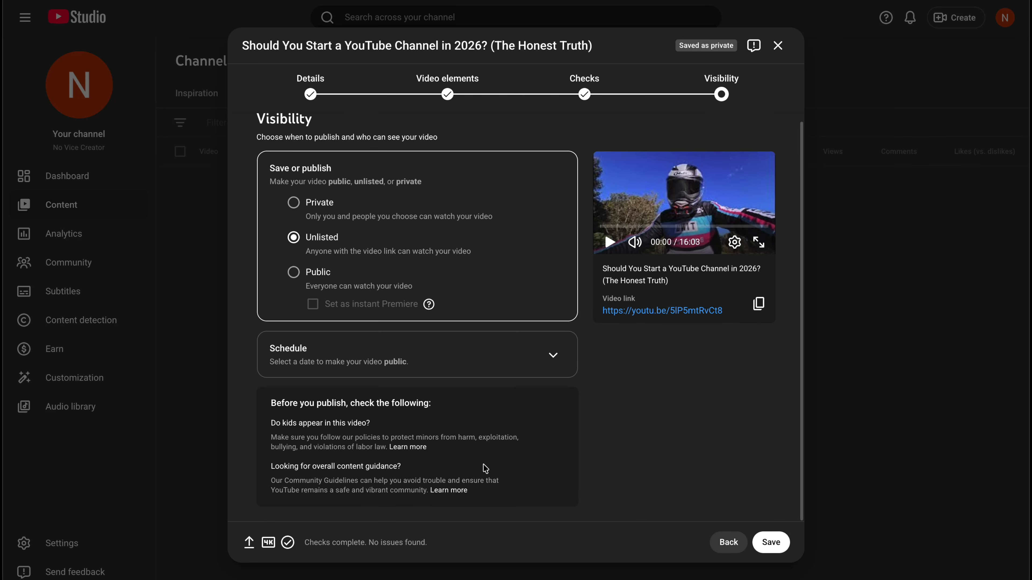
left_click(772, 543)
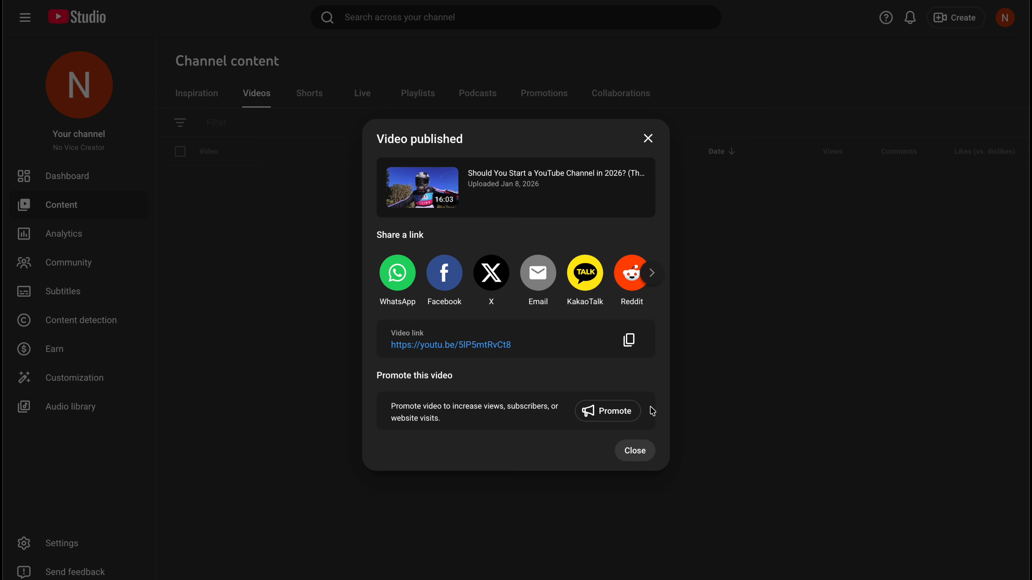
left_click(636, 453)
Open the uploaded video's details page and expand its additional settings
left_click(288, 200)
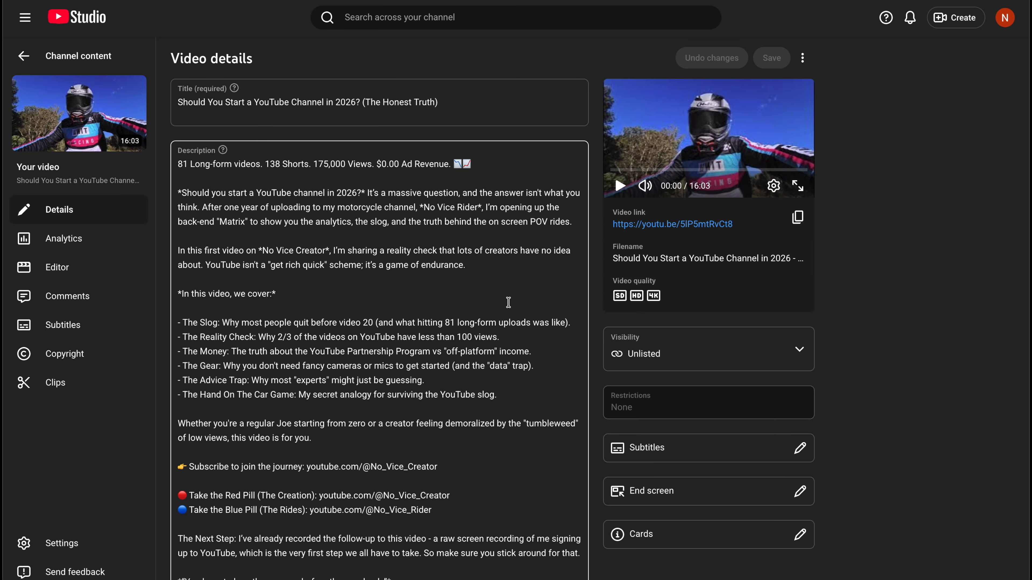
scroll(480, 289, "down", 6)
scroll(478, 292, "down", 10)
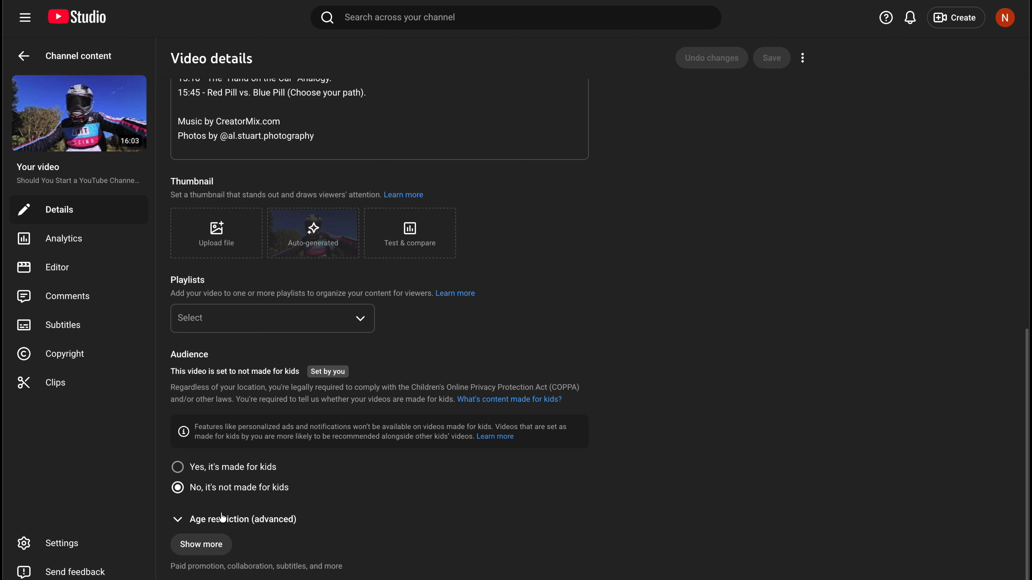
left_click(207, 546)
Set the title and description language to English and save the video details
scroll(346, 447, "down", 6)
scroll(348, 449, "down", 8)
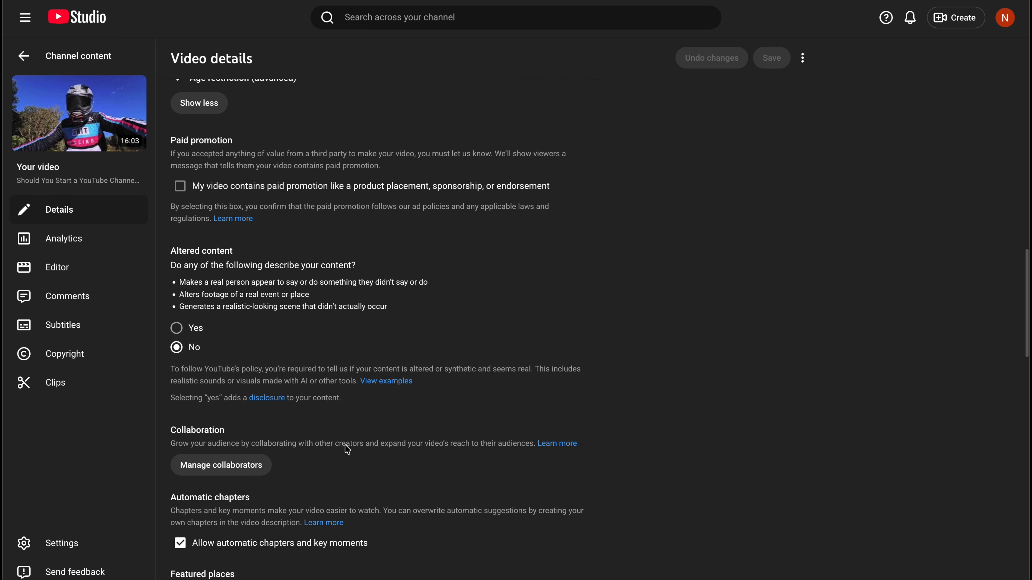
scroll(421, 379, "down", 10)
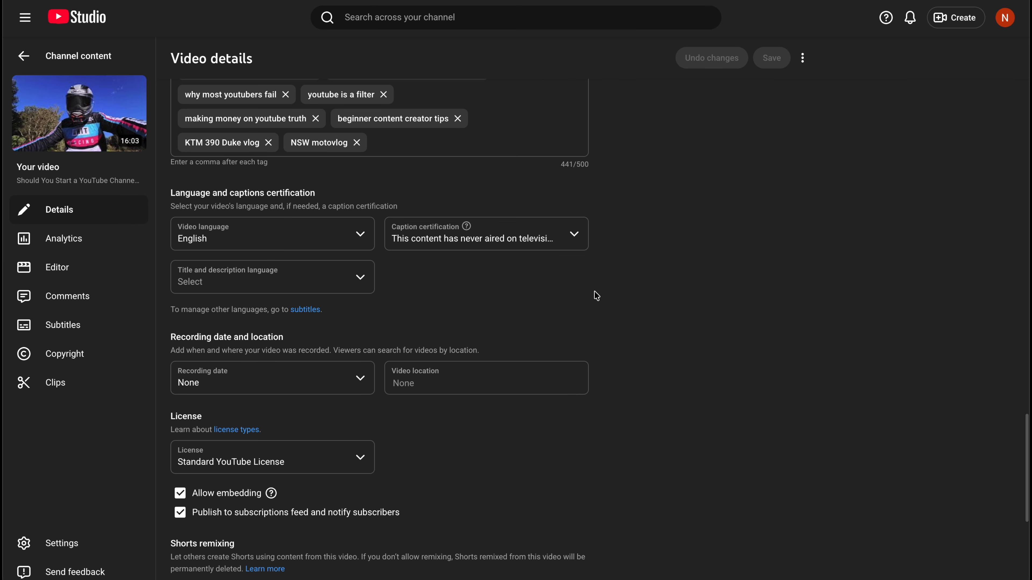
left_click(363, 279)
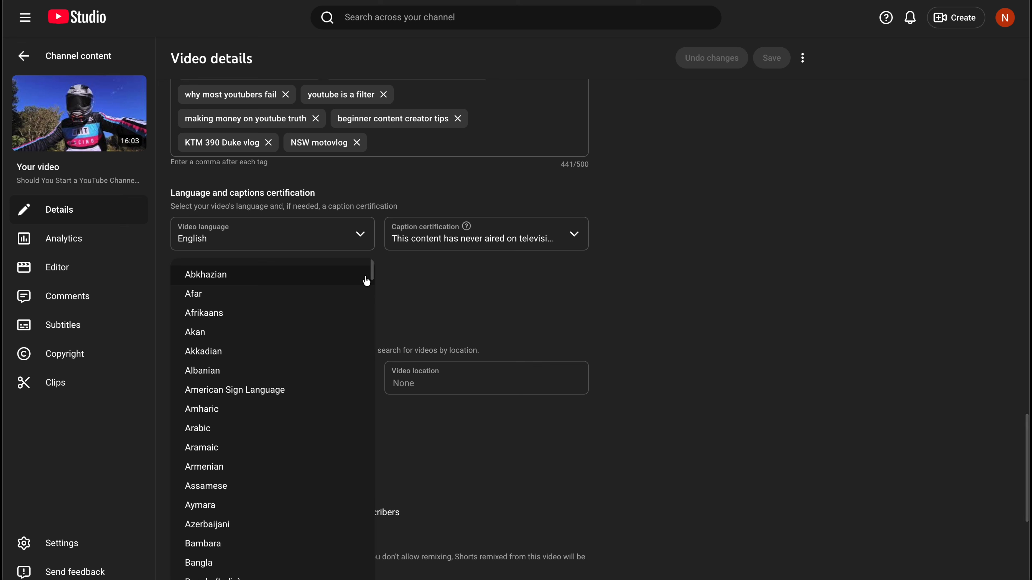
left_click(441, 261)
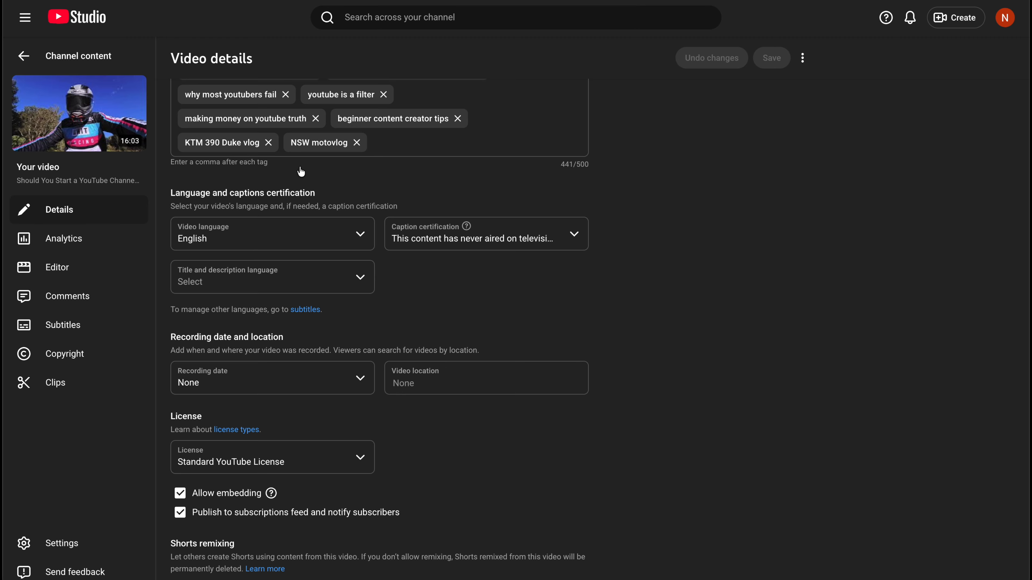
scroll(338, 211, "down", 4)
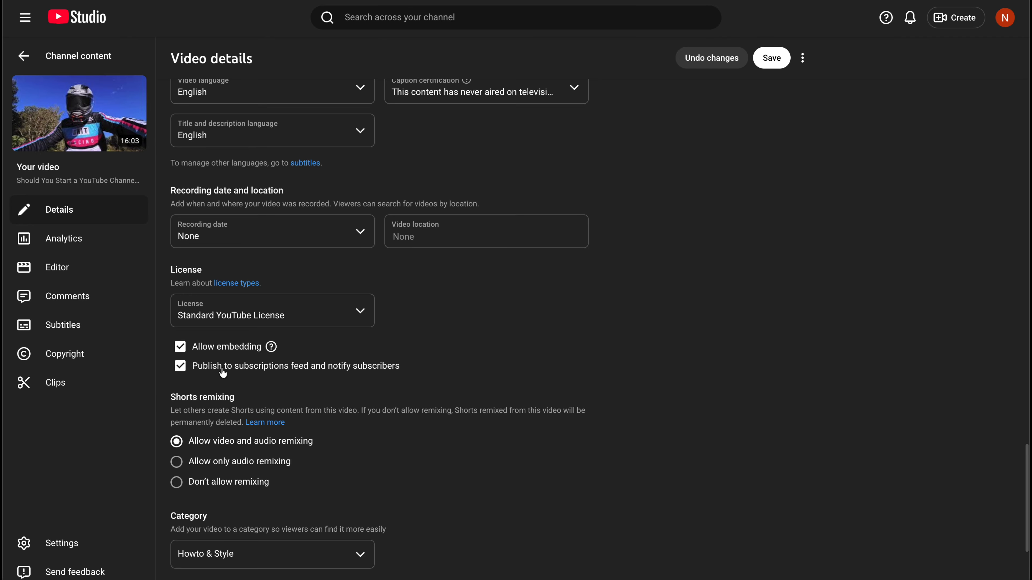
scroll(338, 439, "down", 3)
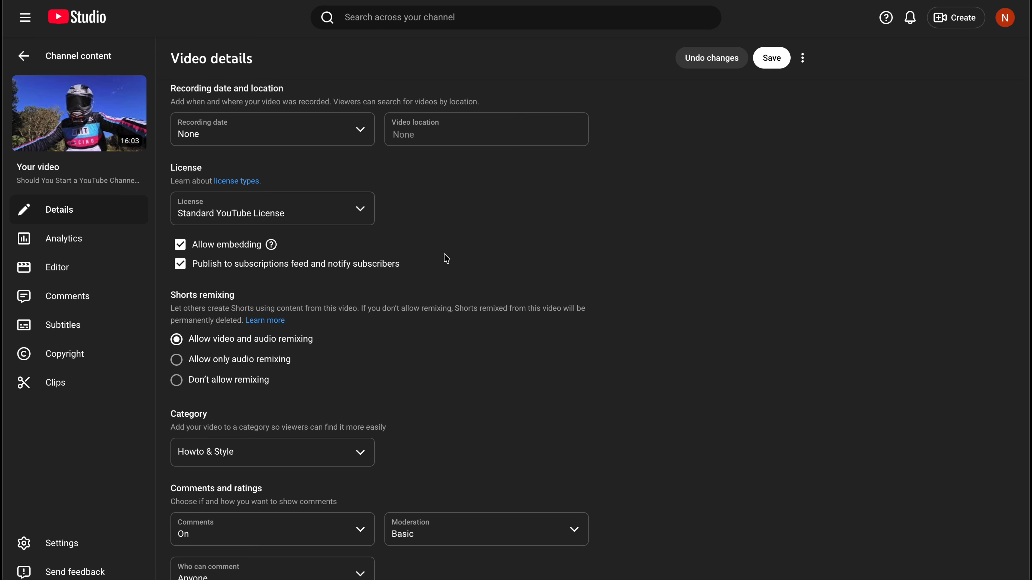
scroll(446, 259, "down", 2)
left_click(771, 58)
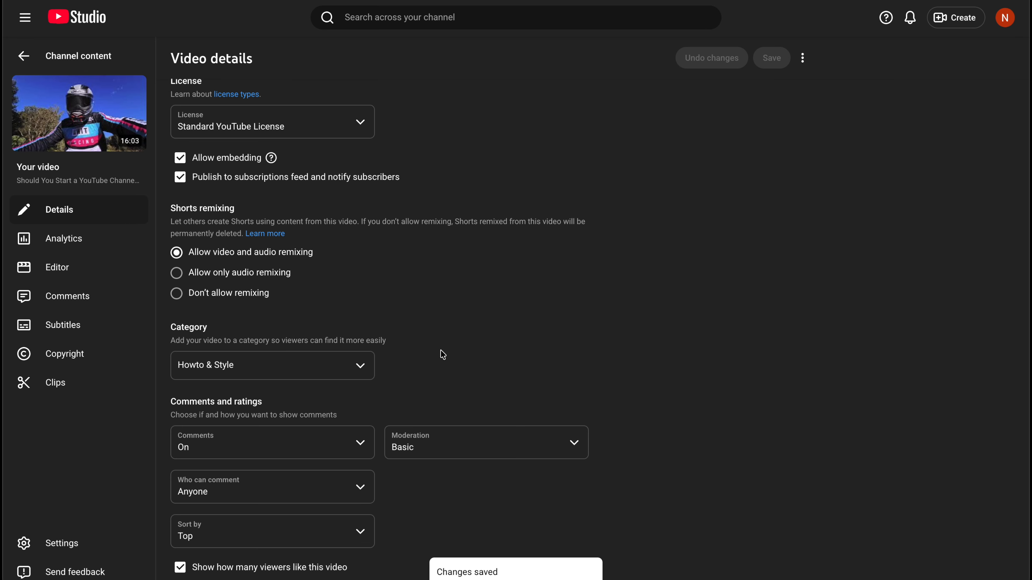
Upload the "Brutal Reality" image as the video's custom thumbnail
scroll(443, 355, "up", 1)
scroll(440, 357, "up", 4)
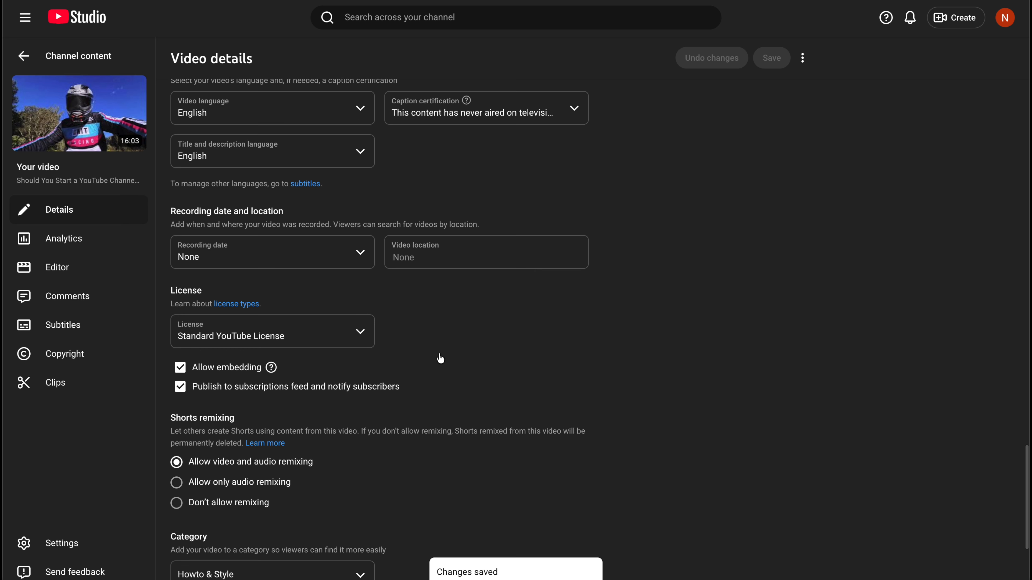
scroll(440, 358, "up", 12)
scroll(441, 358, "up", 4)
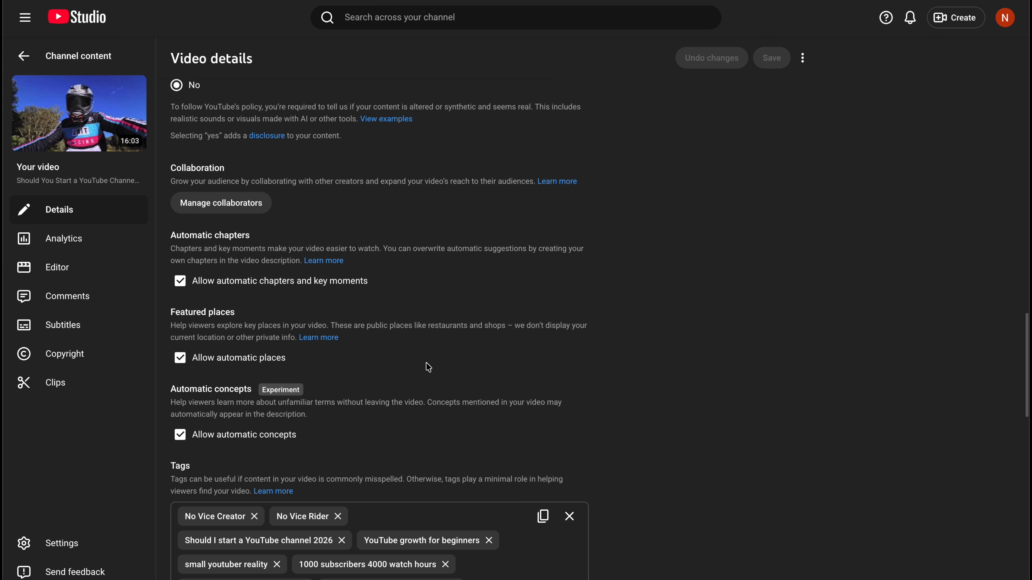
scroll(412, 377, "up", 2)
scroll(412, 377, "up", 6)
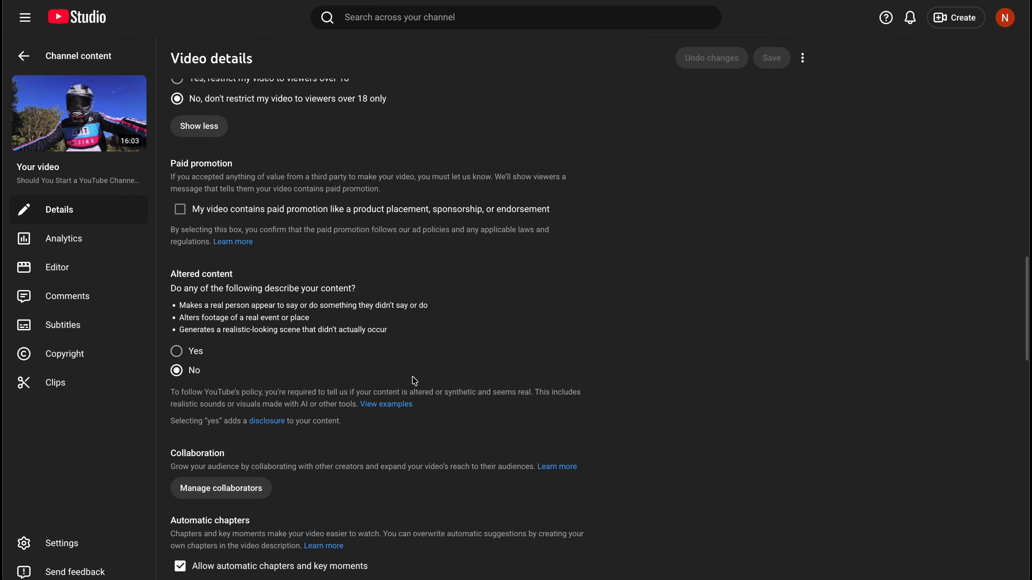
scroll(412, 376, "up", 1)
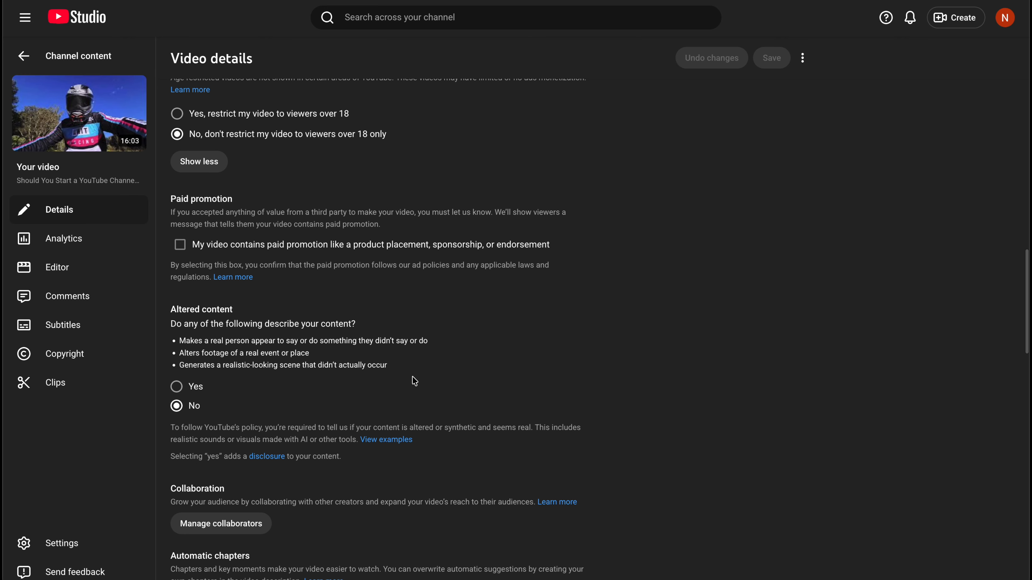
scroll(412, 376, "up", 13)
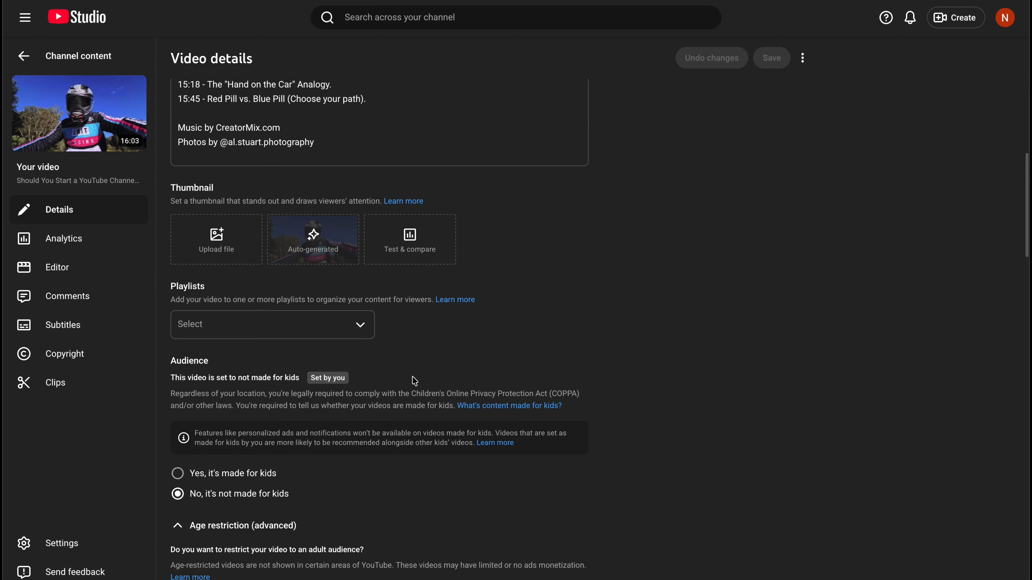
scroll(413, 378, "up", 2)
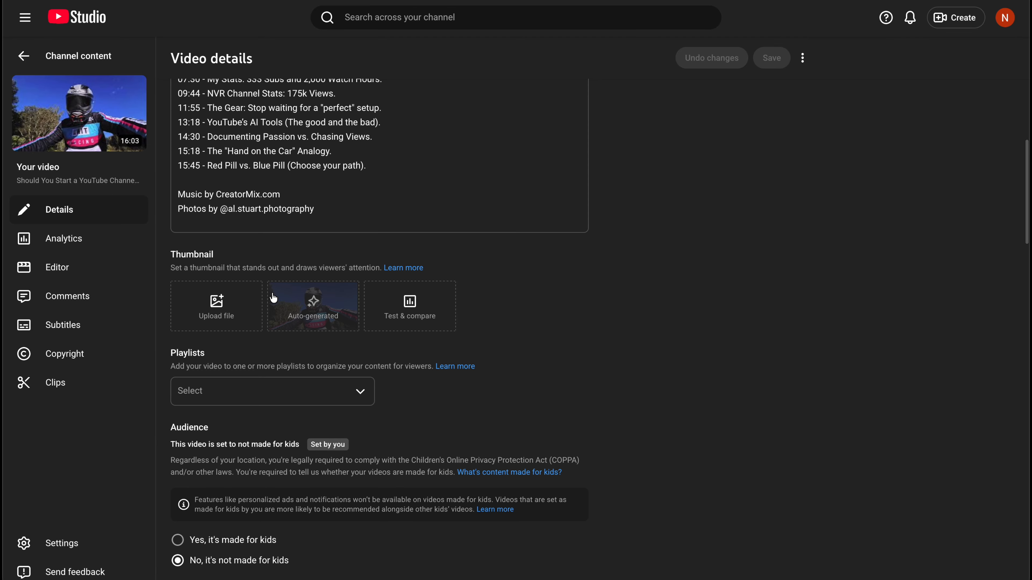
left_click(215, 305)
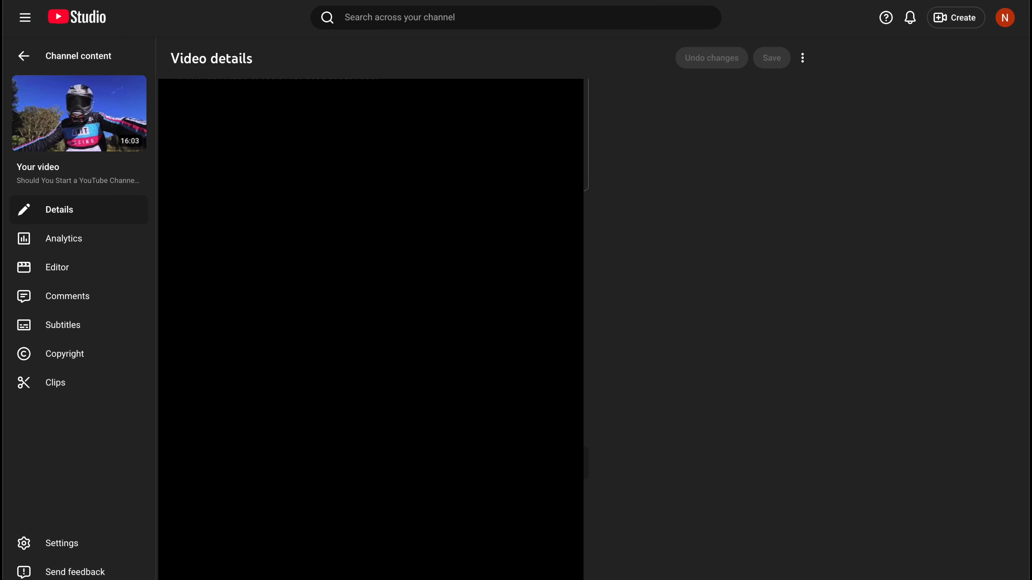
left_click(696, 292)
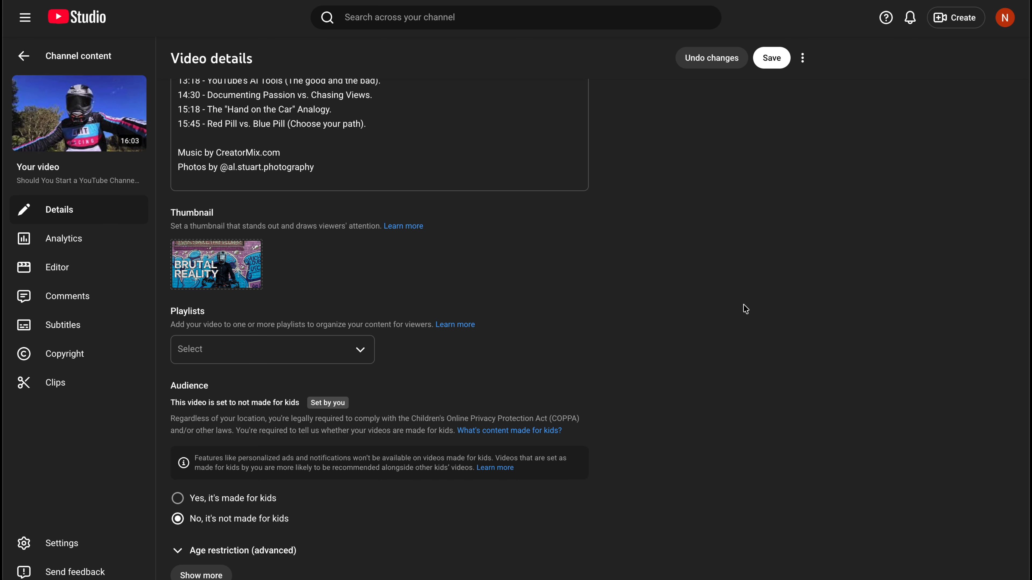
Save the new thumbnail and return to the channel content list
scroll(746, 309, "up", 15)
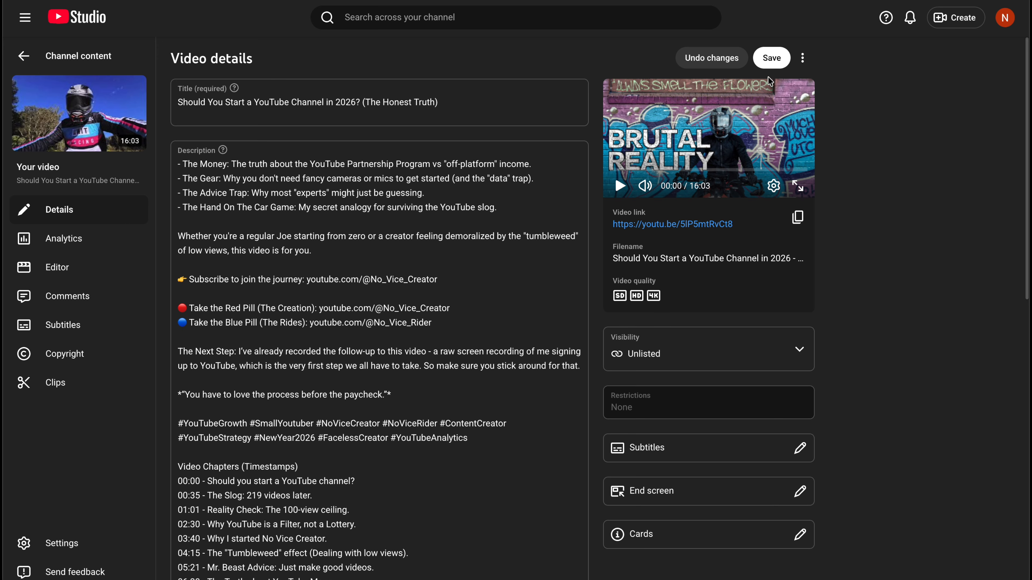
left_click(771, 58)
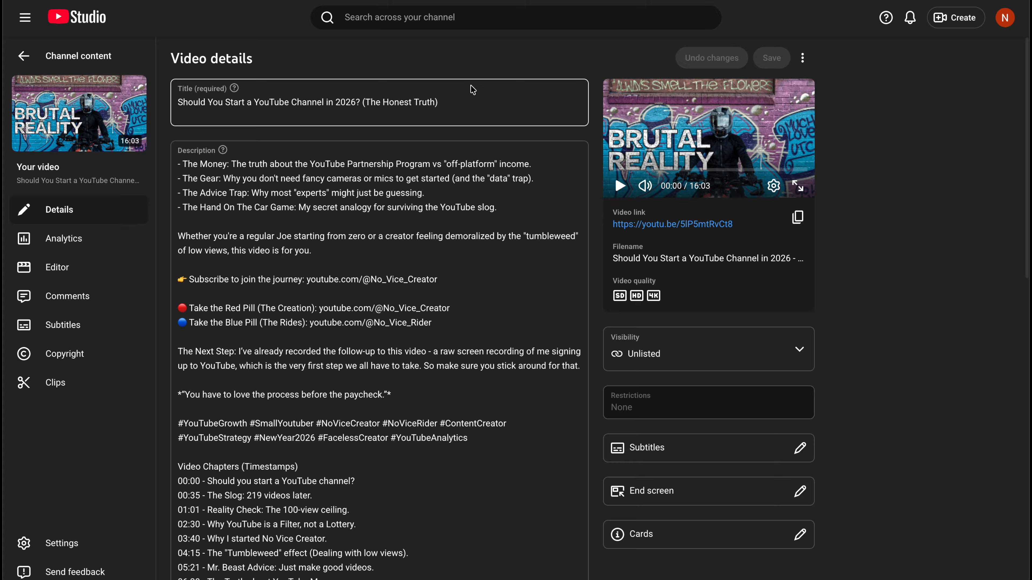
left_click(23, 57)
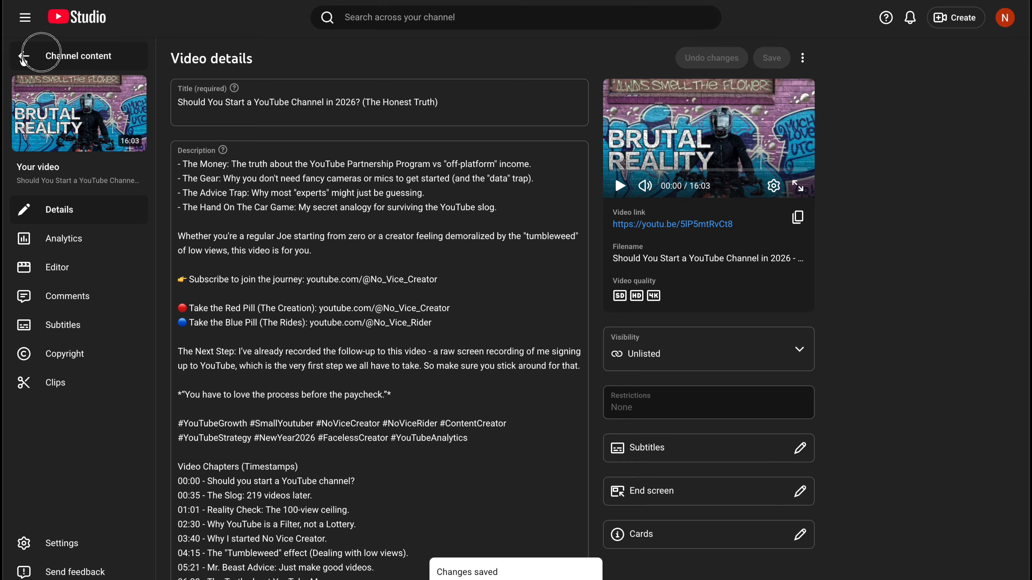